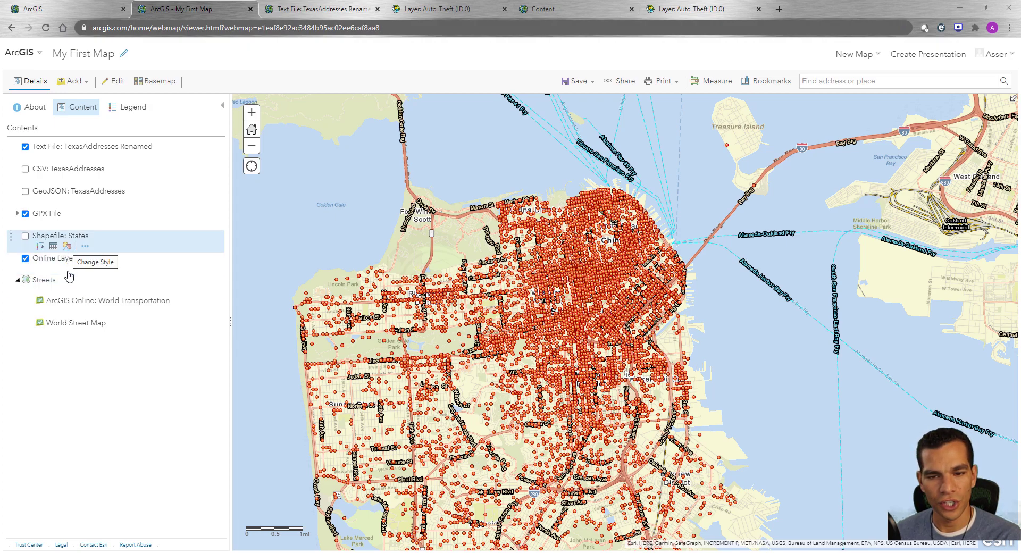
Style the Auto Theft layer by the DayOfWeek attribute and open the options of its Types (Unique symbols) drawing style.
mouse_move(67, 274)
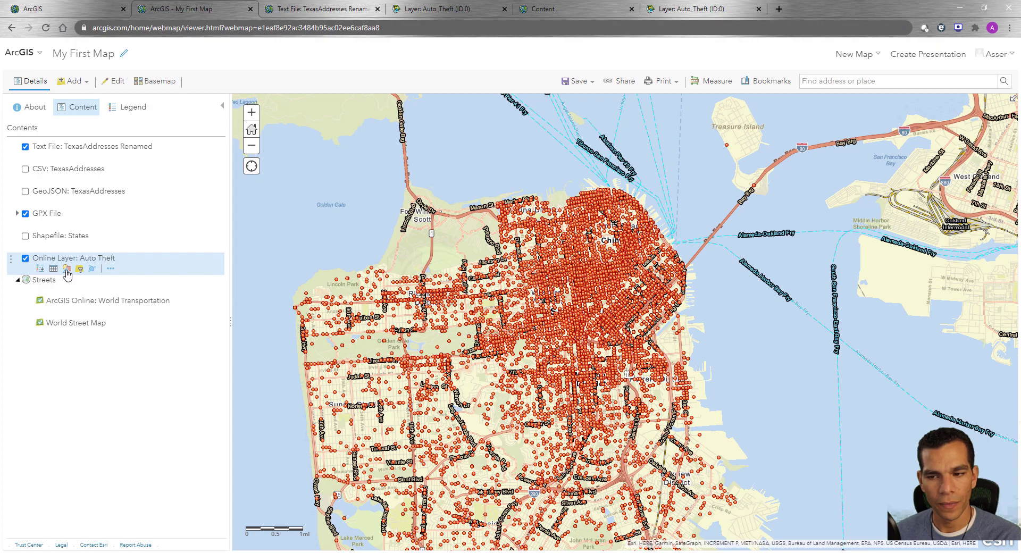
click(67, 268)
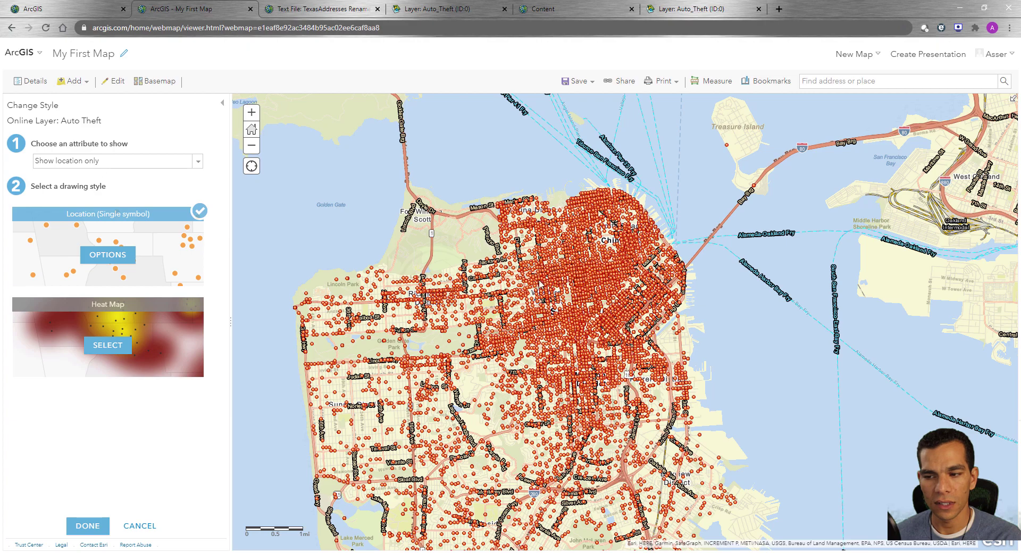
click(198, 161)
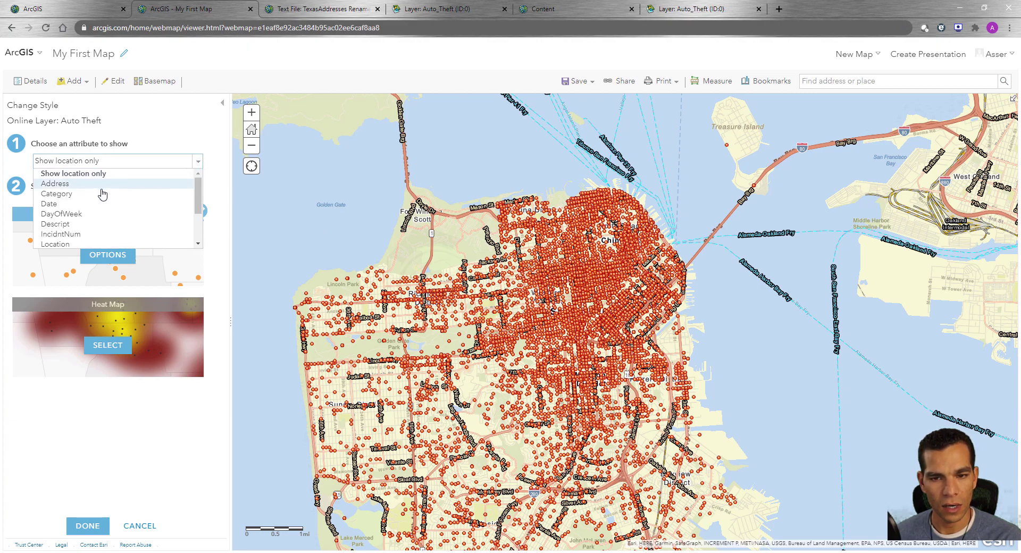
click(80, 215)
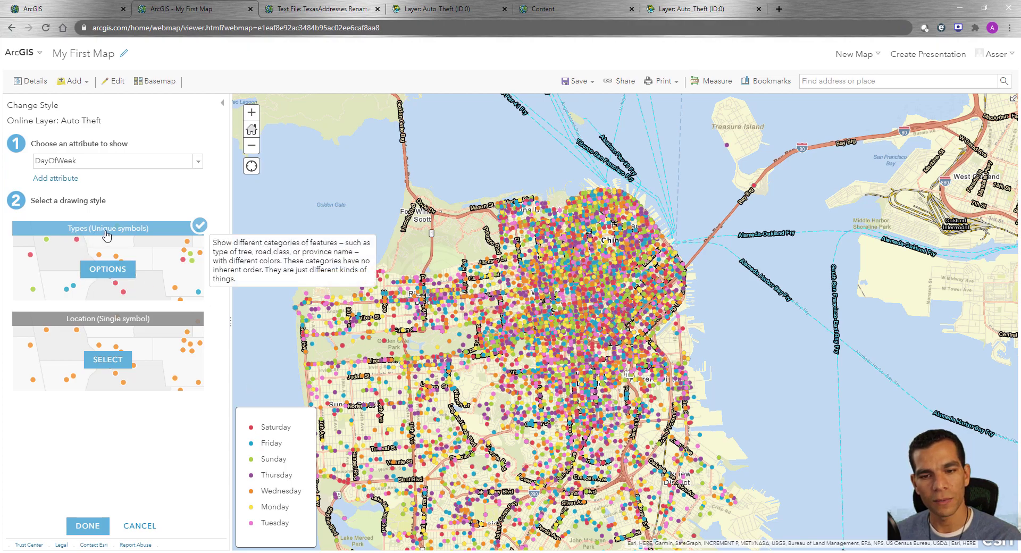
click(105, 272)
mouse_move(10, 181)
mouse_down()
mouse_move(11, 255)
mouse_move(10, 181)
mouse_up()
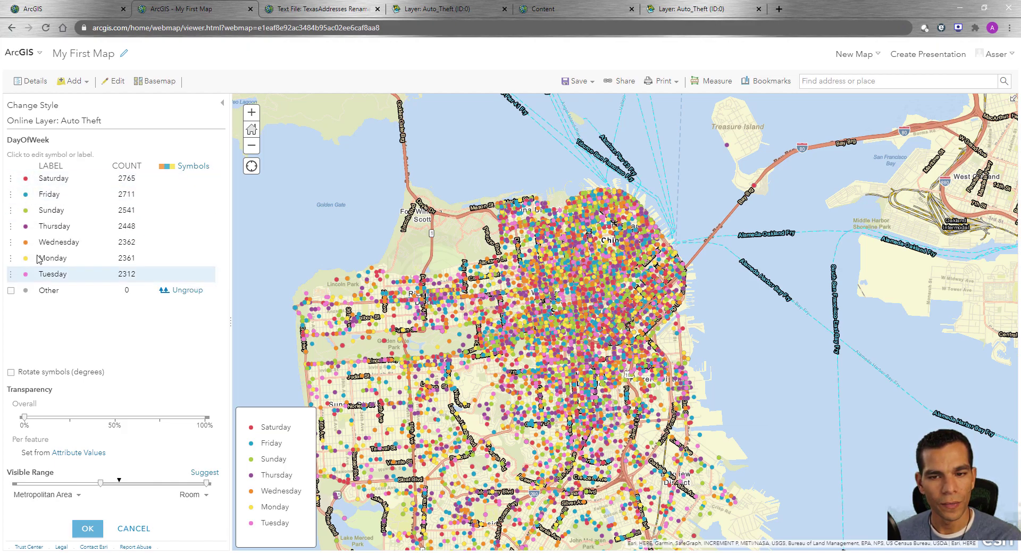
Change the Saturday symbol to a green diamond and raise its size slightly.
click(25, 181)
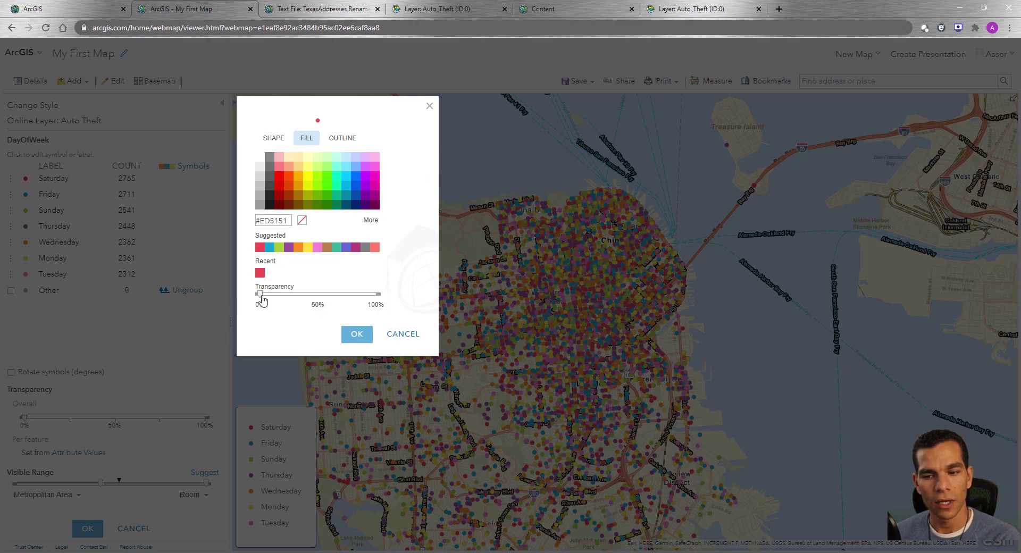
click(274, 139)
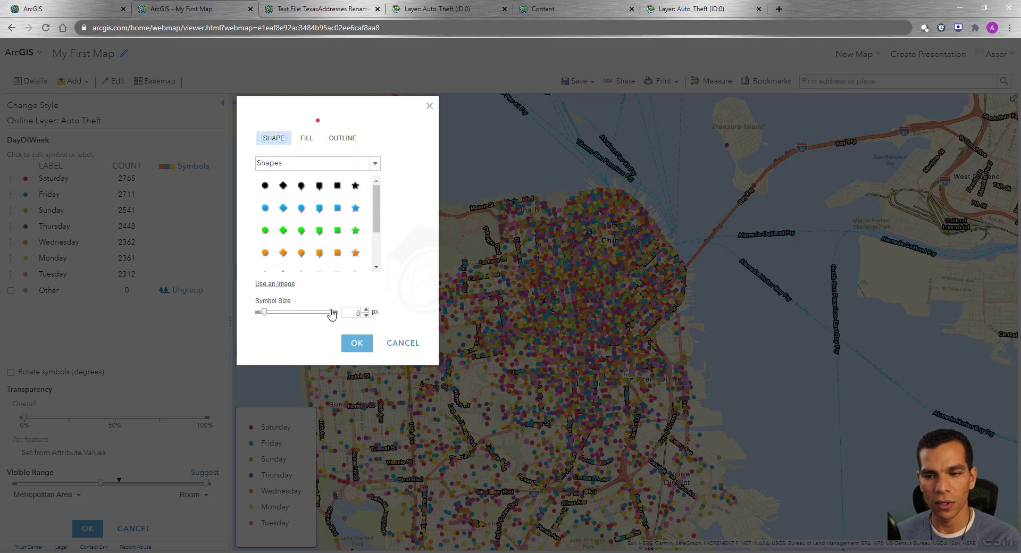
click(283, 232)
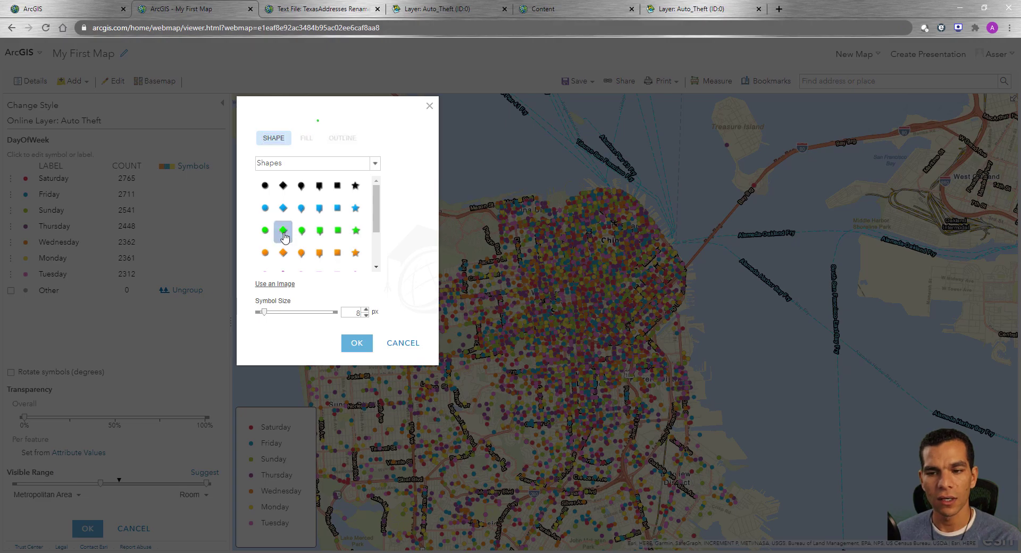
click(365, 310)
click(366, 310)
click(357, 344)
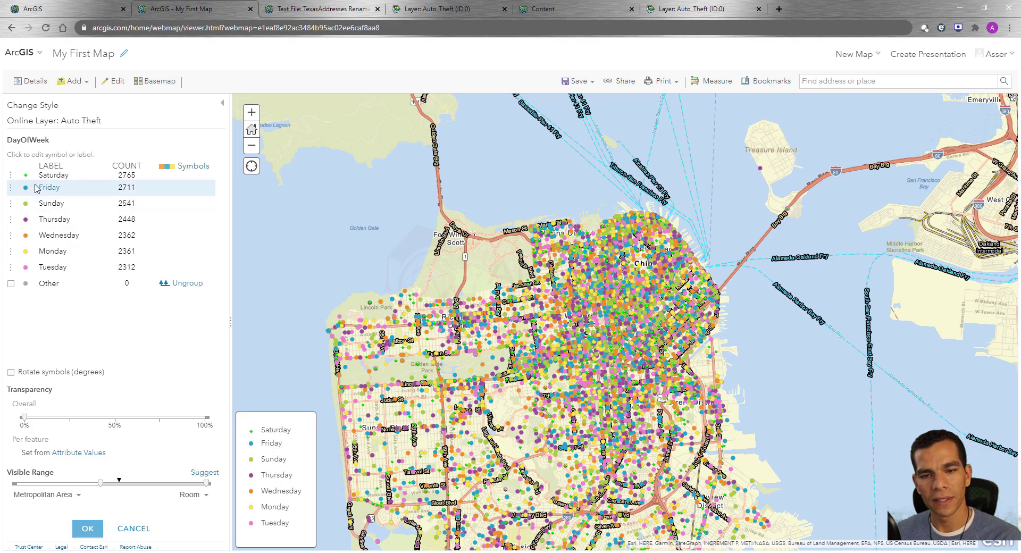
Set the Saturday symbol's size to 25 px.
click(26, 177)
double_click(353, 313)
text(20)
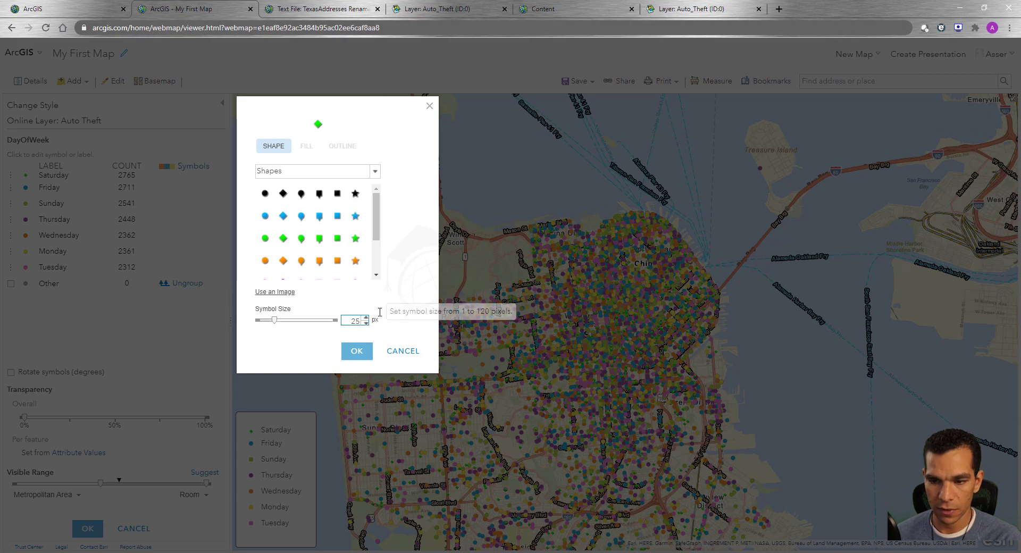
click(355, 351)
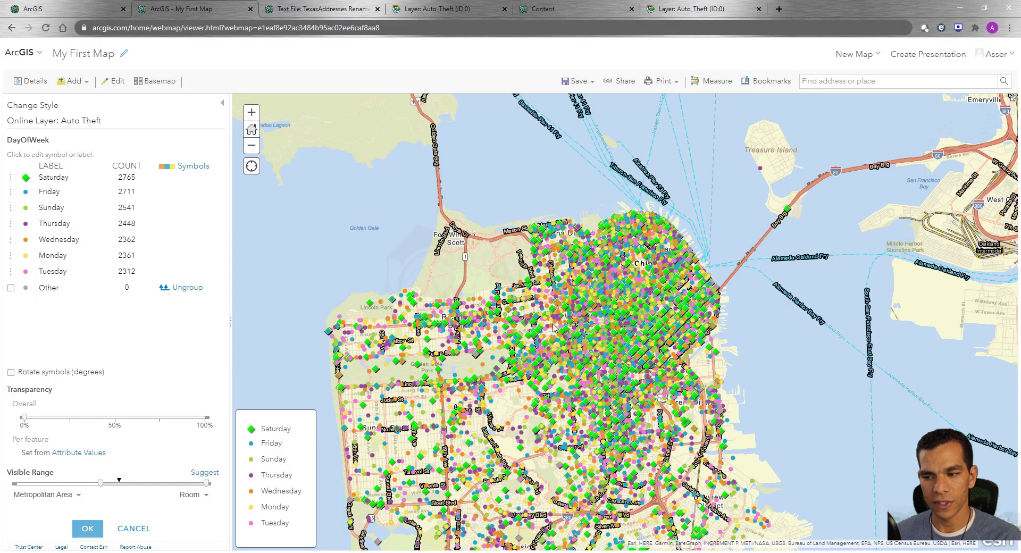
Give the Friday symbol a red (#FF0000) outline with a line width of 3 px.
click(26, 195)
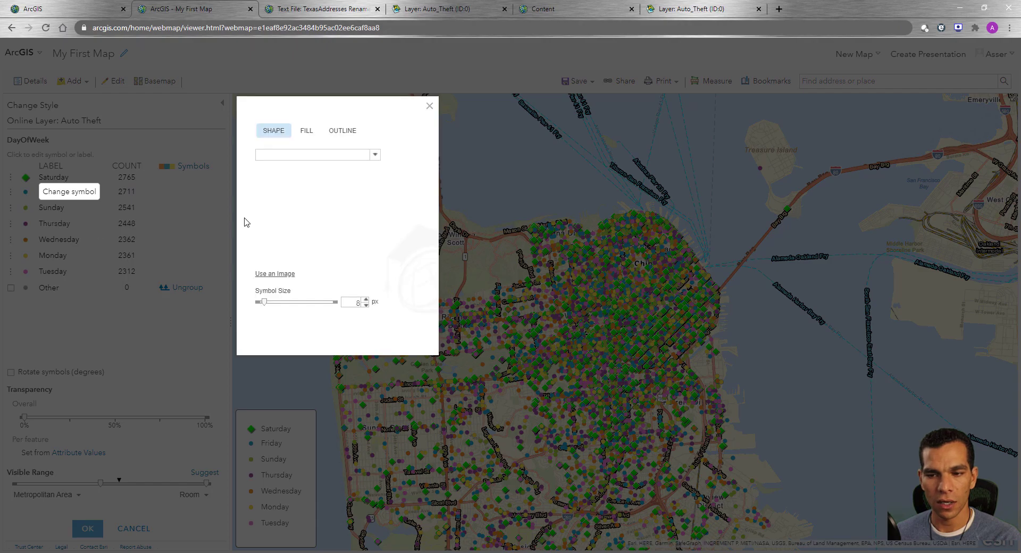
click(344, 140)
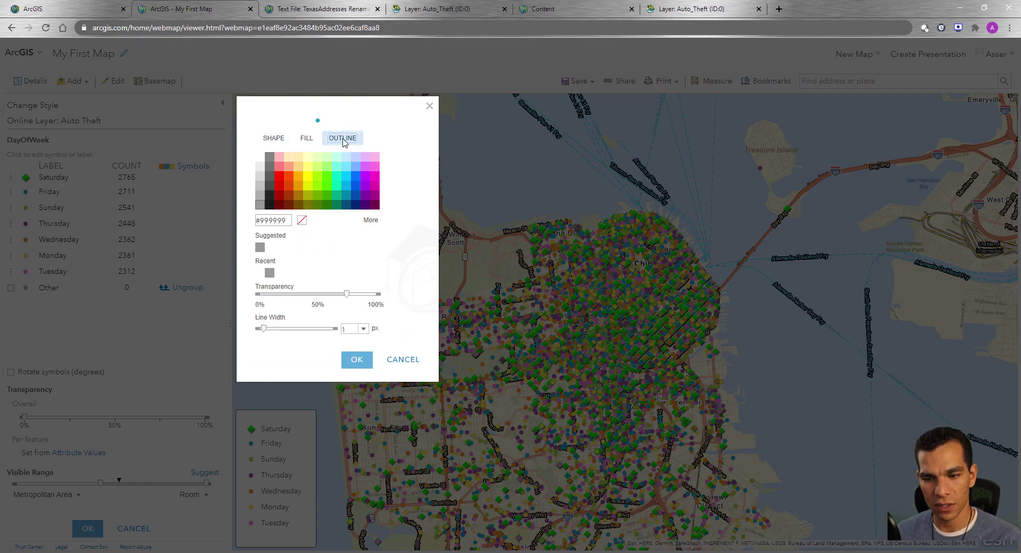
click(281, 181)
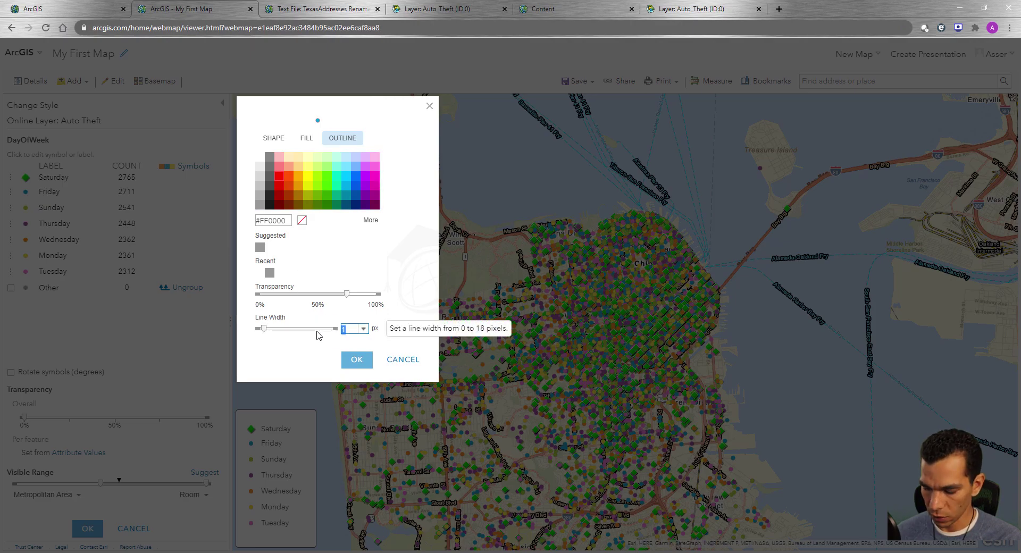
click(359, 359)
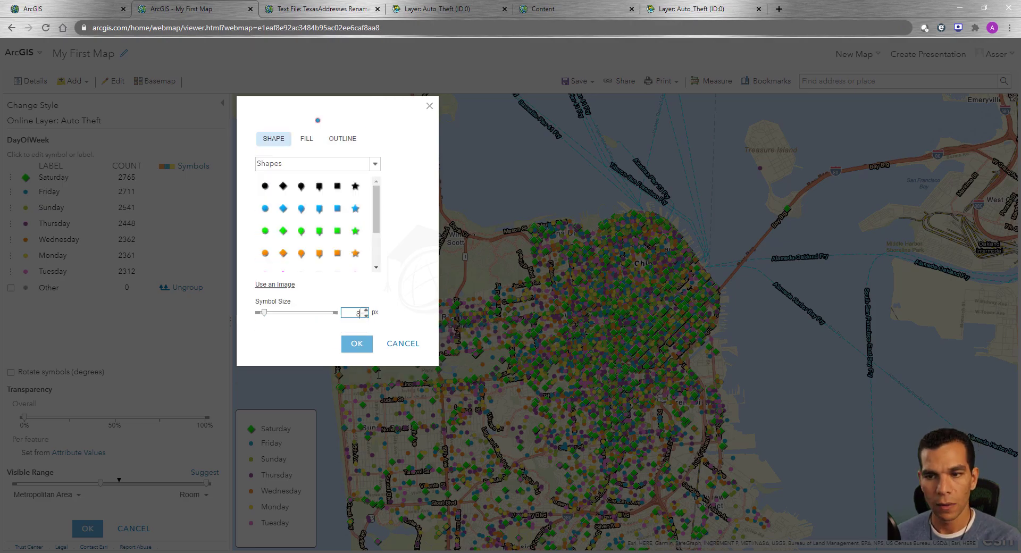
Set the Friday symbol's size to 20 px and its outline width to 5 px.
double_click(357, 314)
text(20)
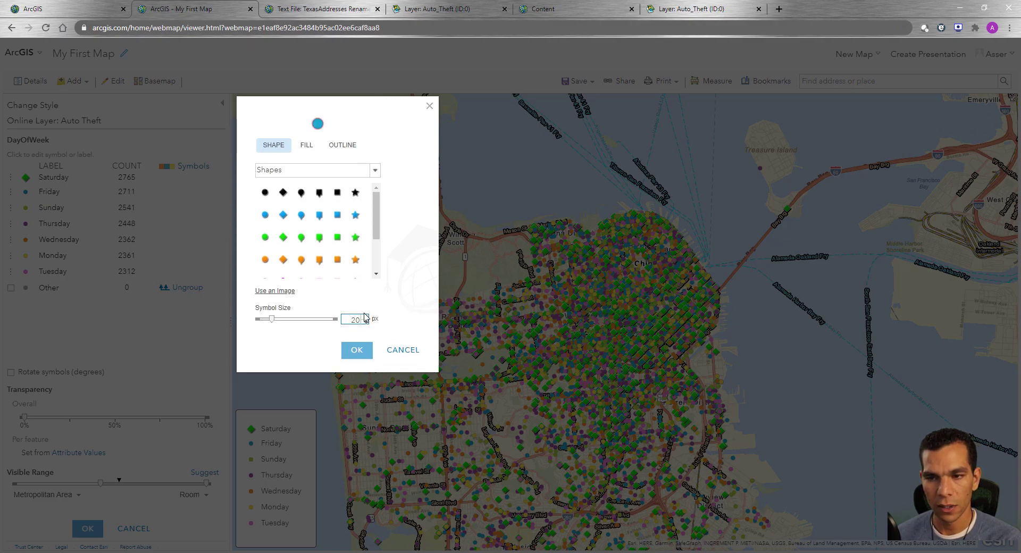
click(330, 147)
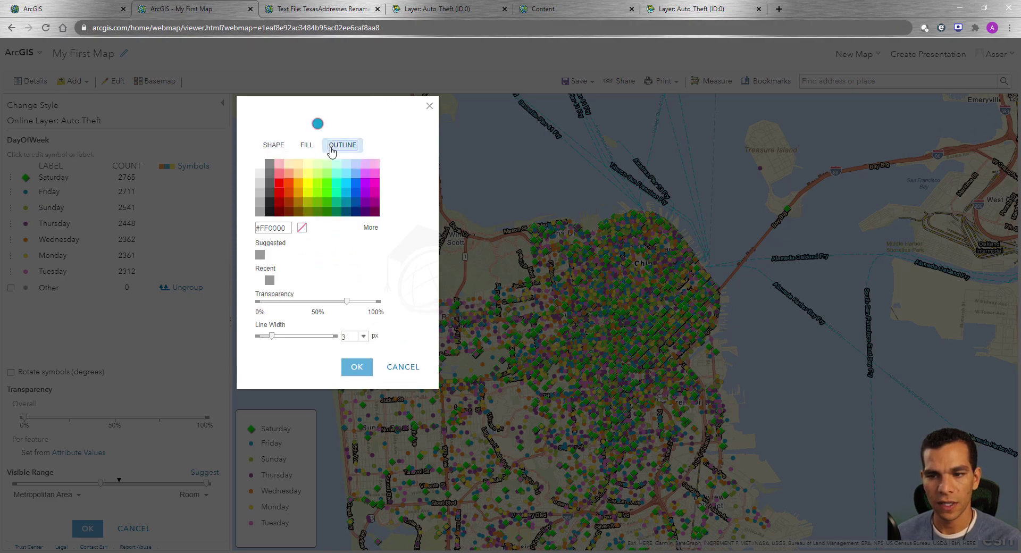
click(363, 336)
click(353, 432)
click(353, 366)
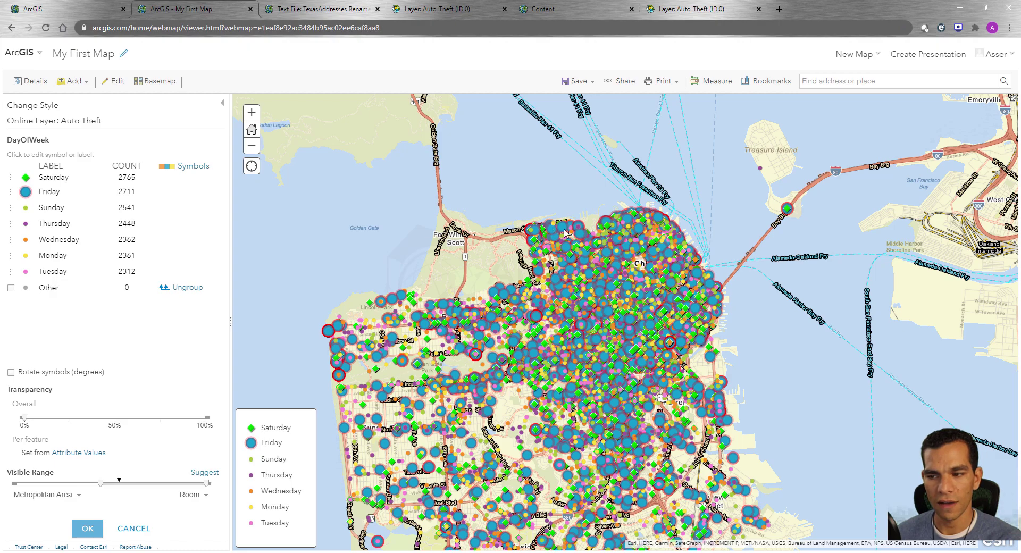
Reduce the Friday symbol's size to 10 px.
click(26, 192)
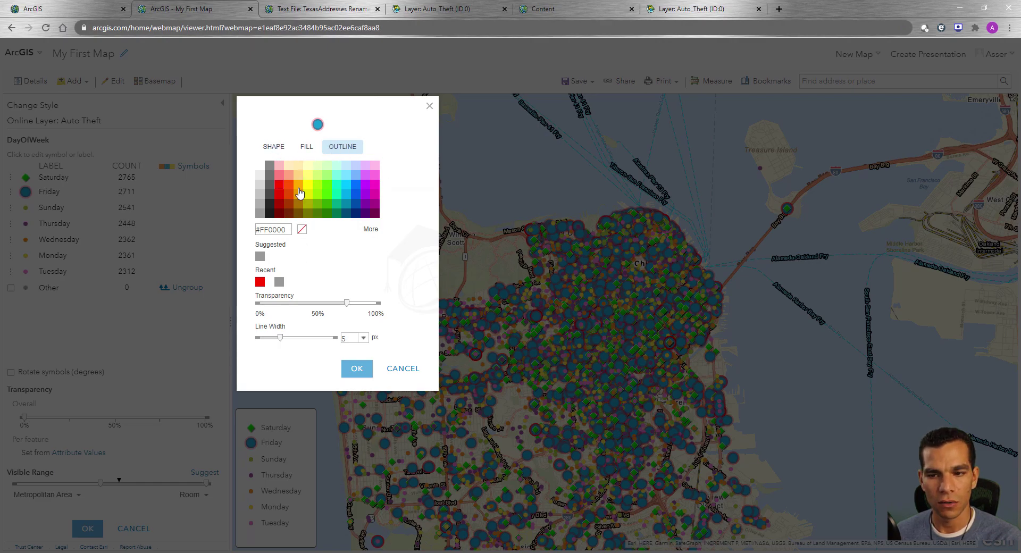
click(274, 147)
double_click(354, 321)
text(10)
click(357, 346)
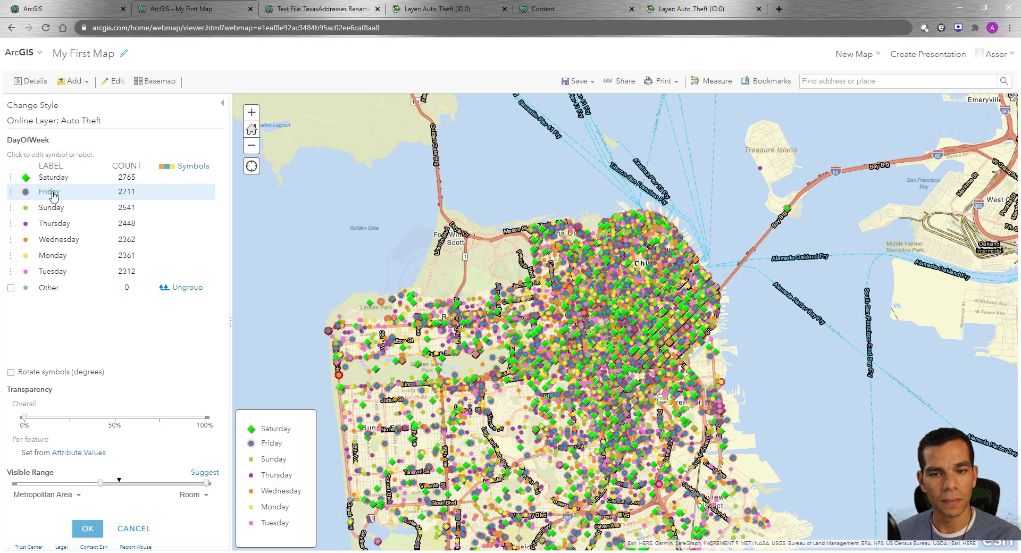
Apply the diamond shape to the symbols of all the weekdays at once.
click(199, 170)
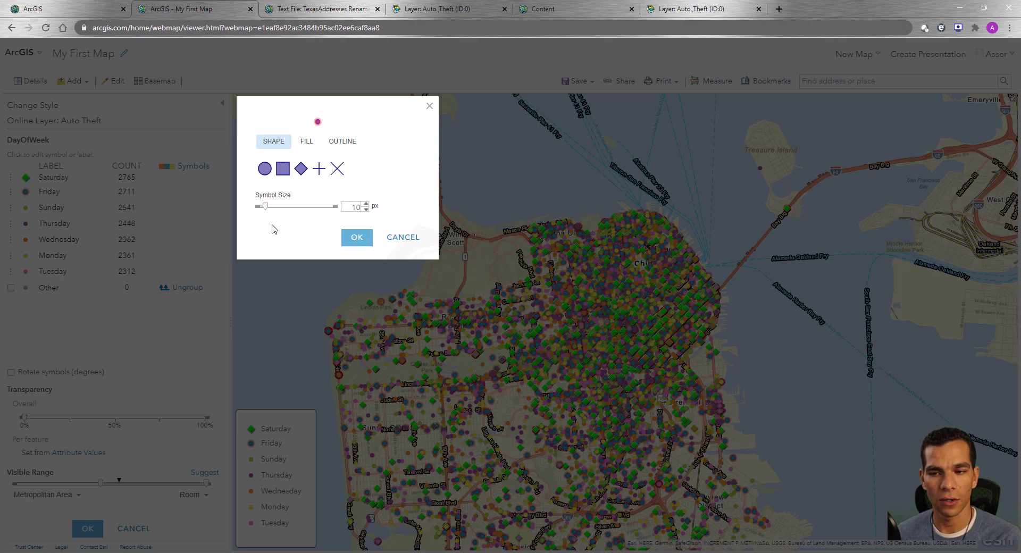
click(301, 169)
click(358, 239)
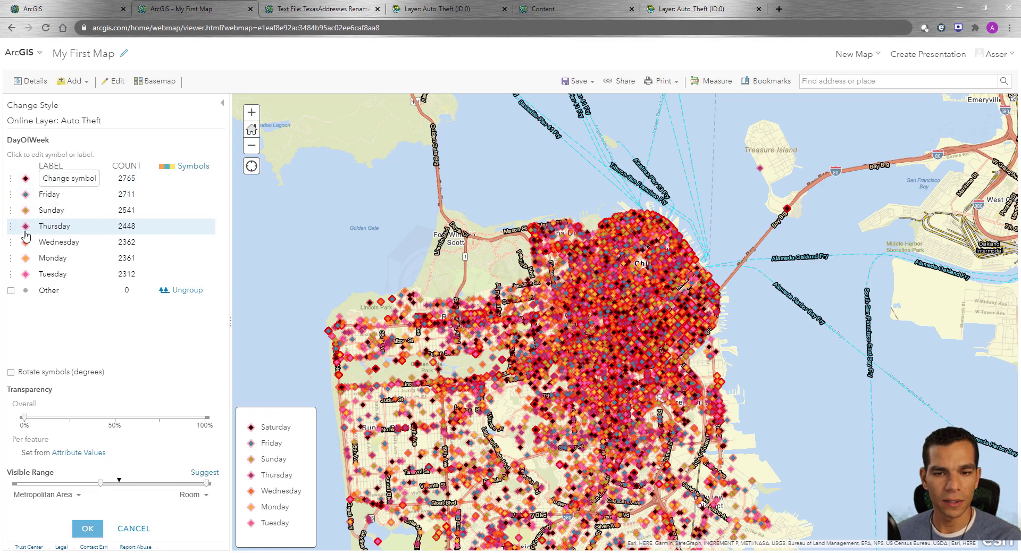
Edit all the weekday symbols together, choosing the diamond shape and setting the outline width to 0 px.
click(196, 168)
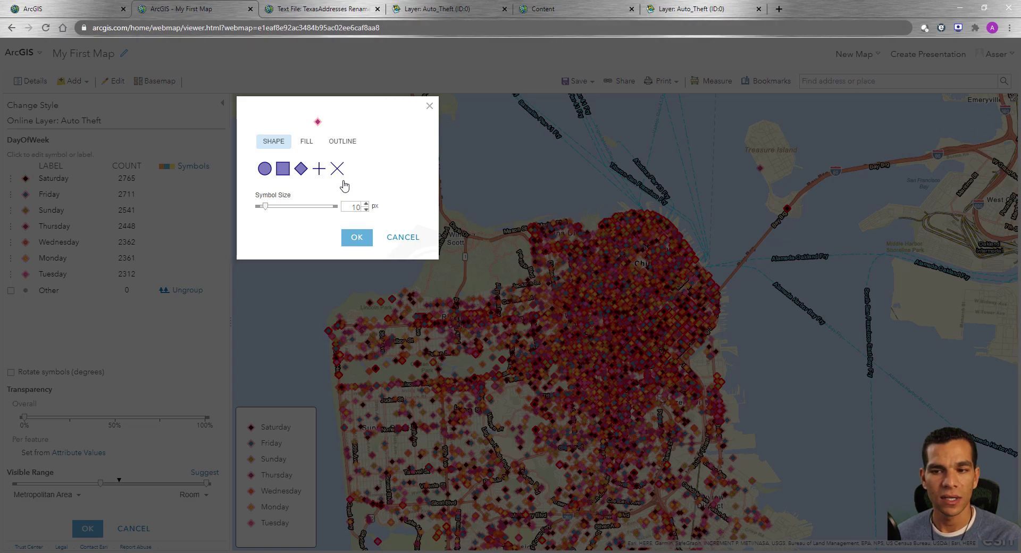
click(301, 170)
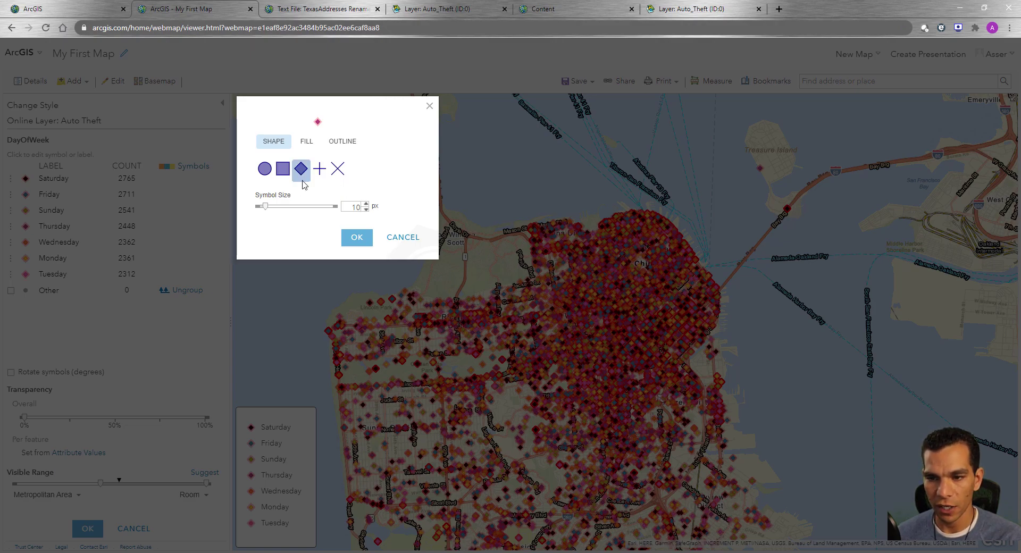
click(339, 142)
click(352, 333)
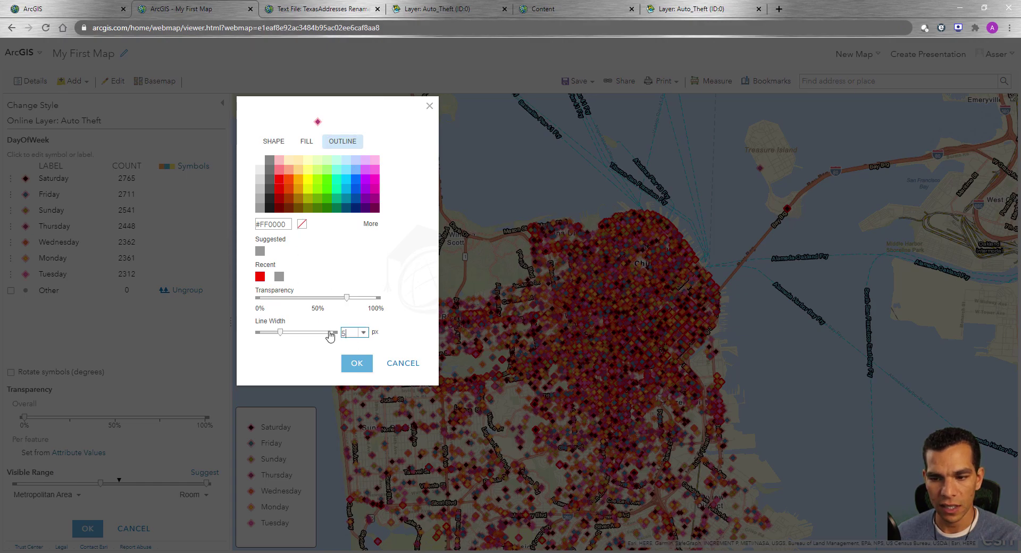
drag(281, 333, 246, 335)
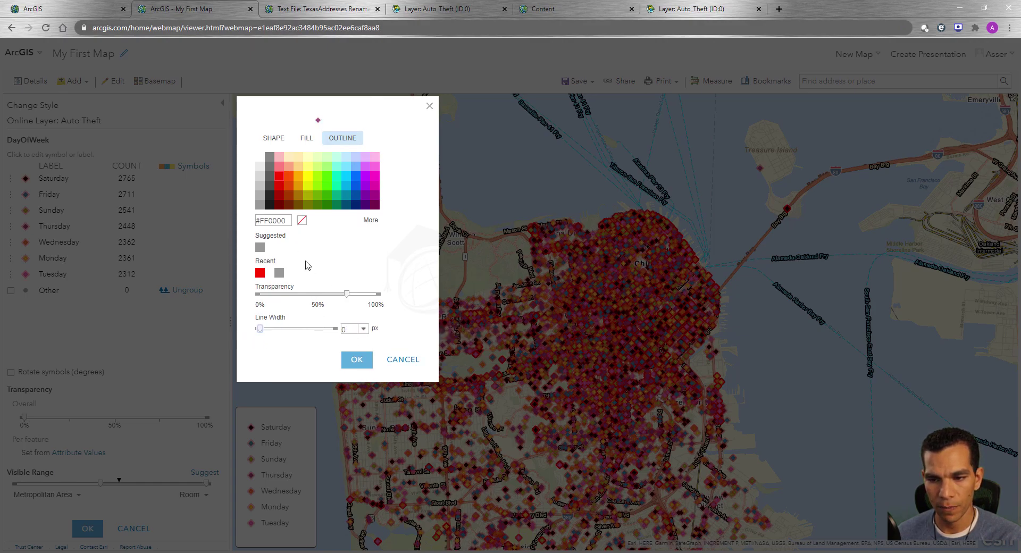
Set the size of all the weekday symbols to 15 px.
click(276, 140)
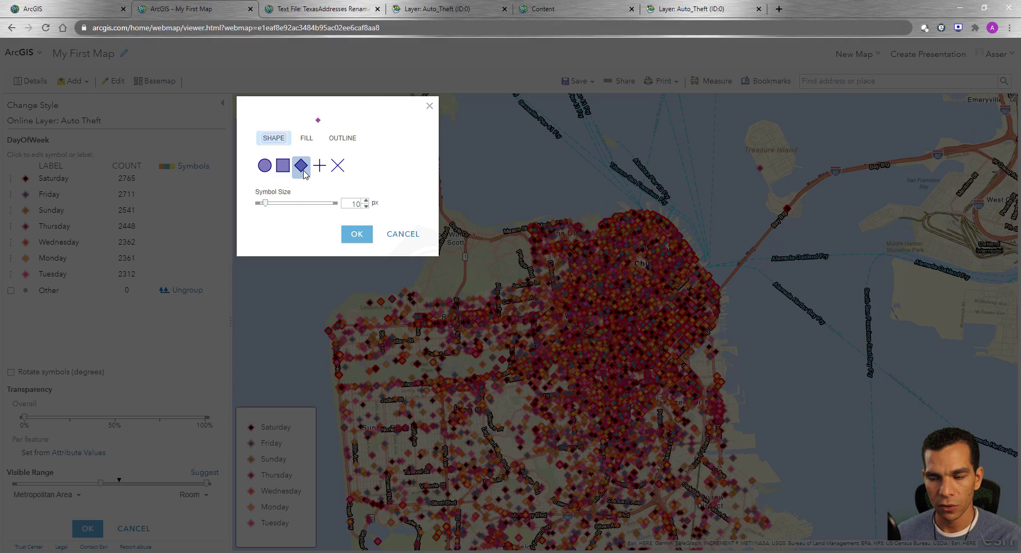
double_click(354, 204)
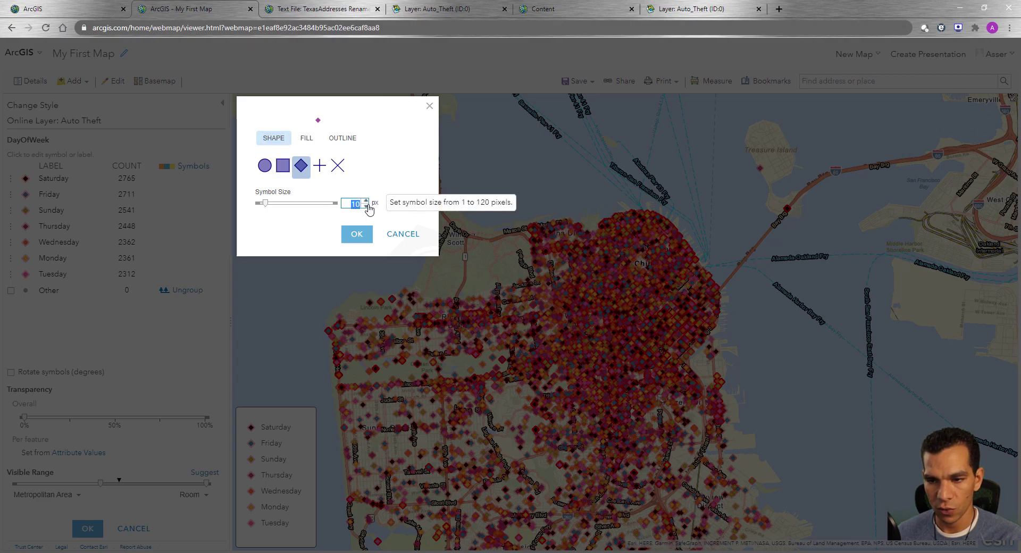
text(15)
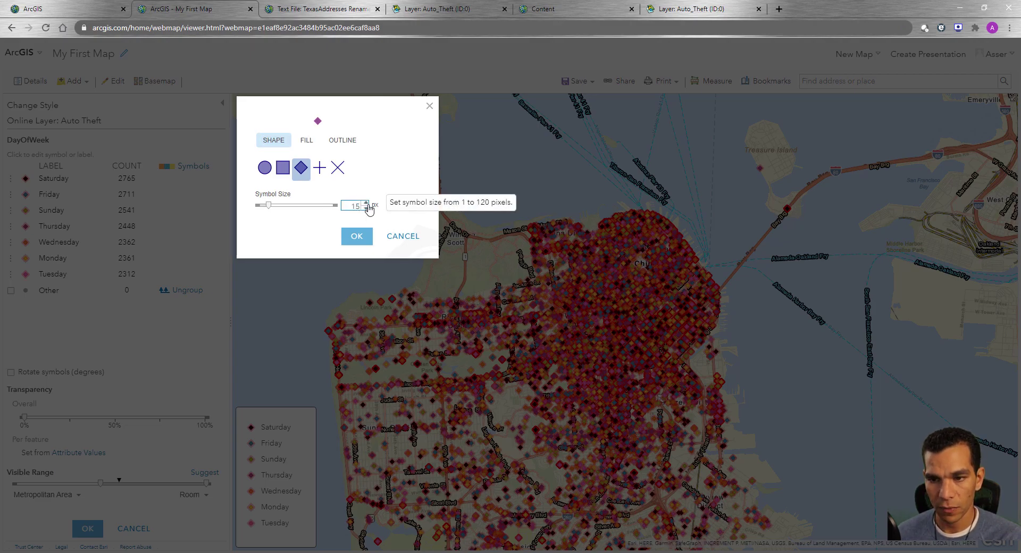
click(362, 240)
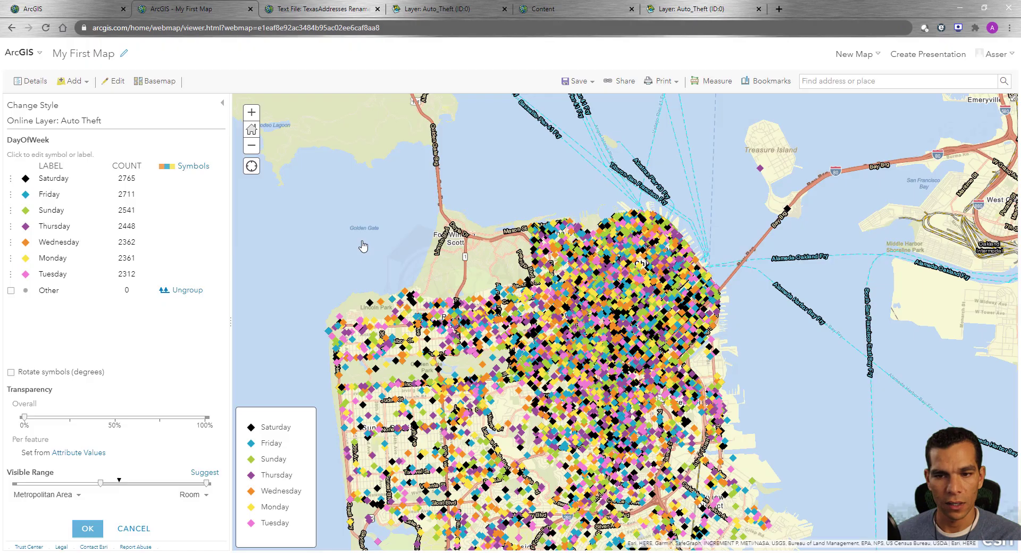
Change the Saturday symbol's fill colour to red (#FF0000).
right_click(26, 179)
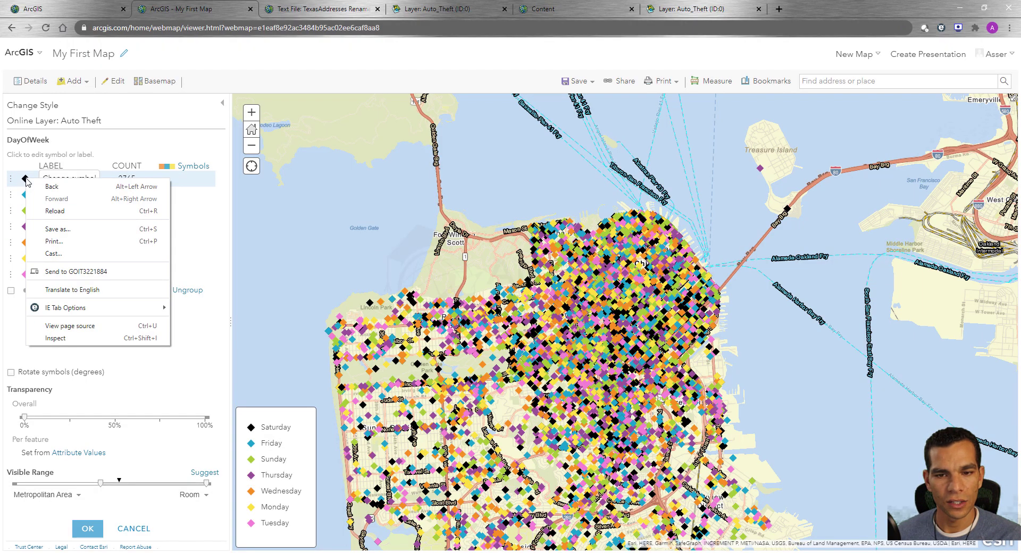
click(25, 179)
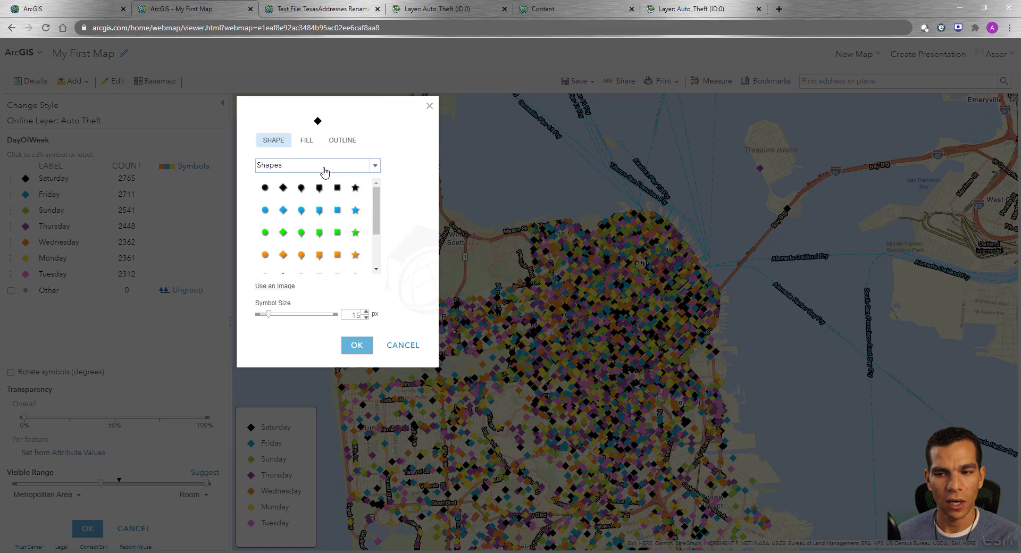
click(306, 141)
click(279, 181)
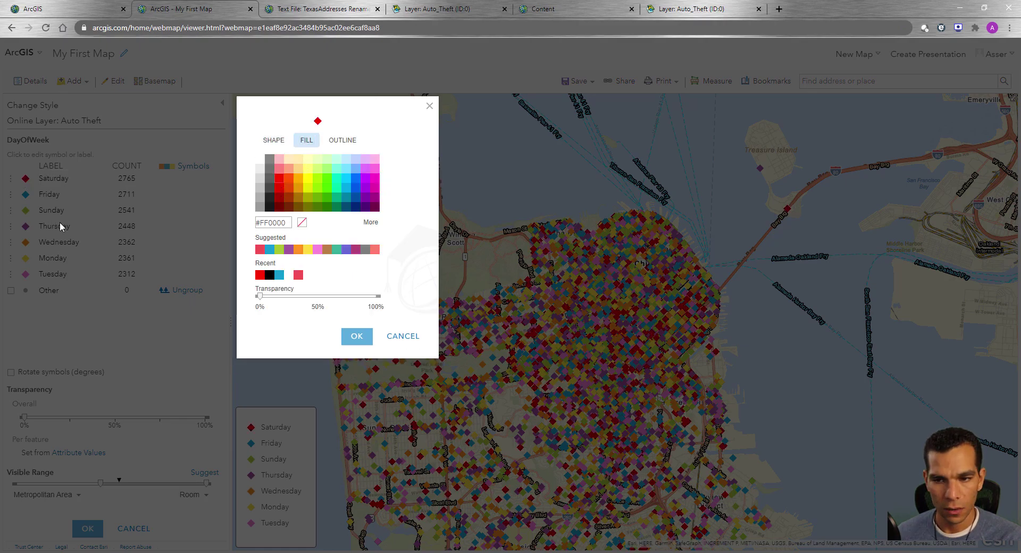
click(356, 336)
Change the Friday symbol's fill colour to yellow (#E6E600) and the Sunday symbol's fill colour to green.
click(25, 194)
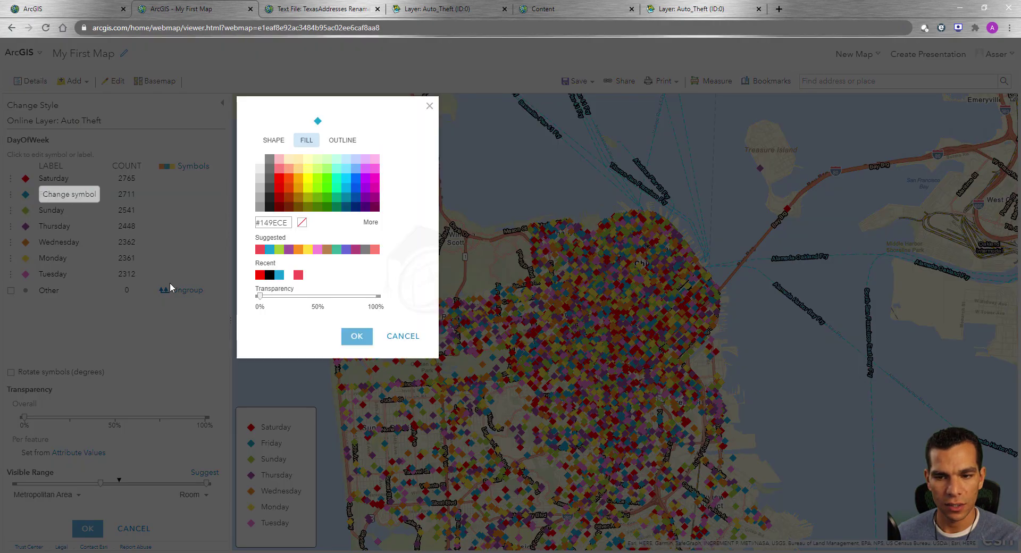
click(307, 187)
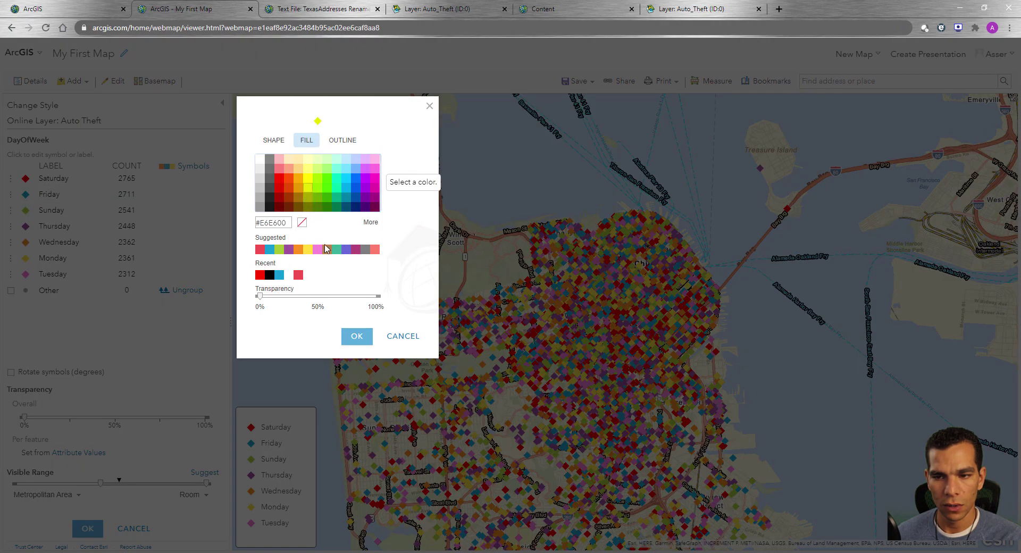
click(356, 336)
click(25, 210)
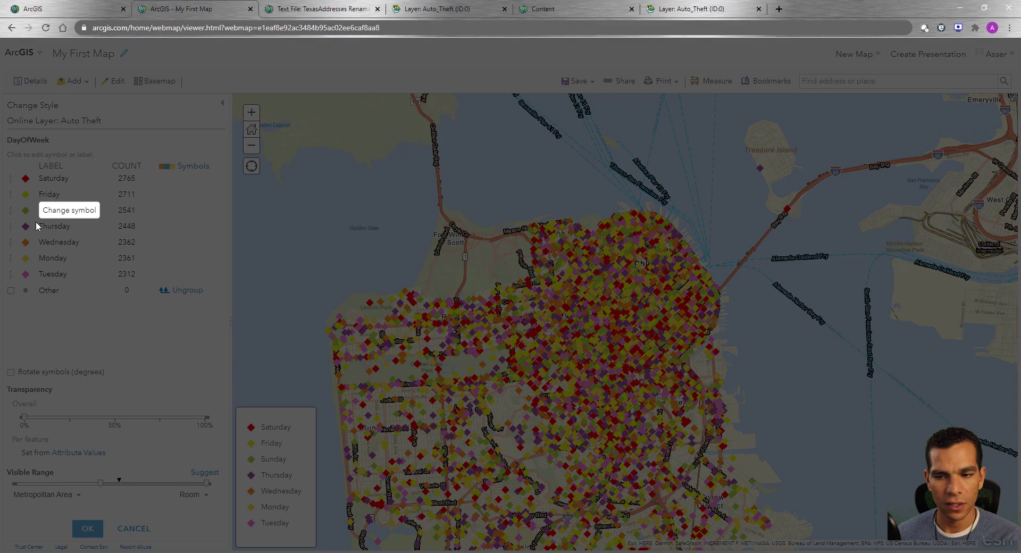
click(327, 197)
click(356, 336)
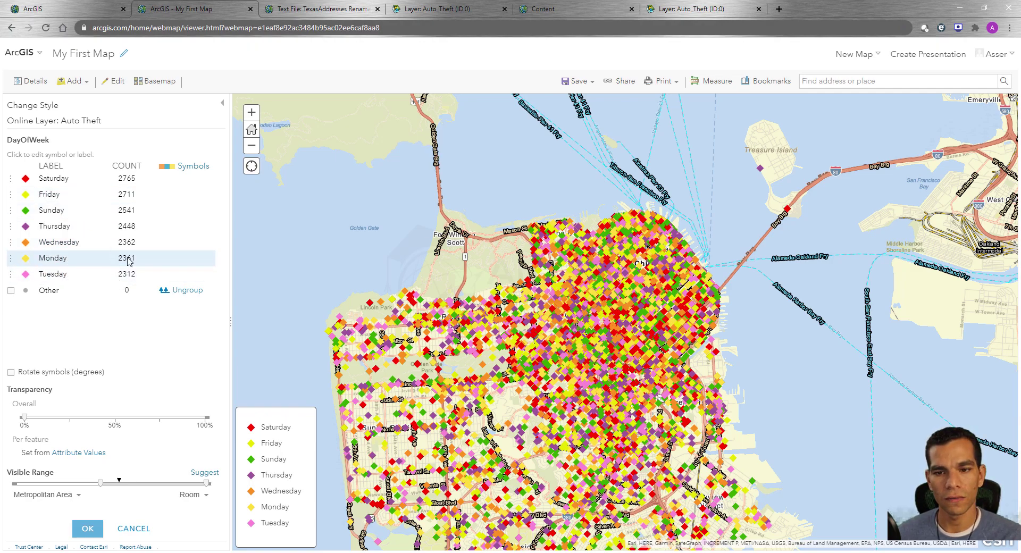
click(200, 173)
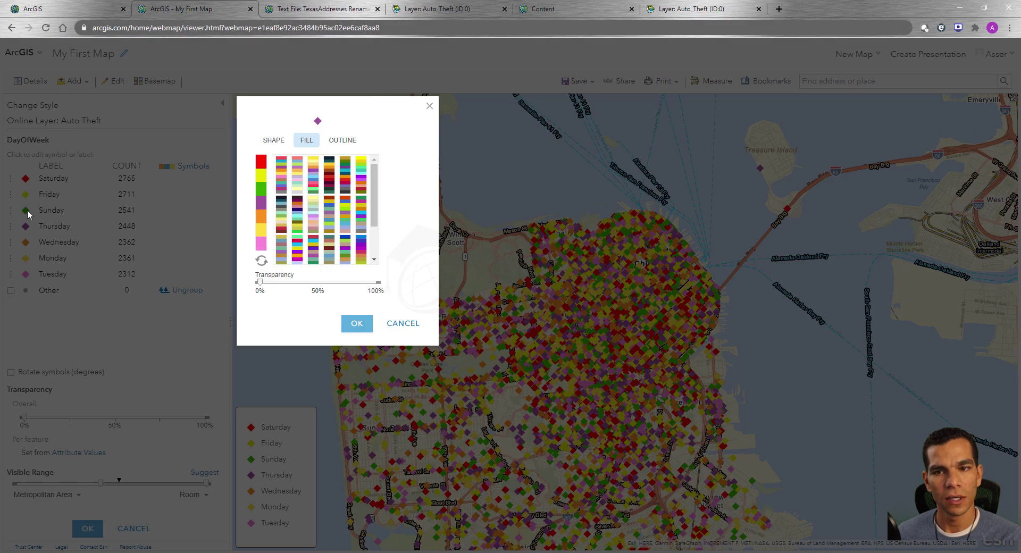
click(396, 324)
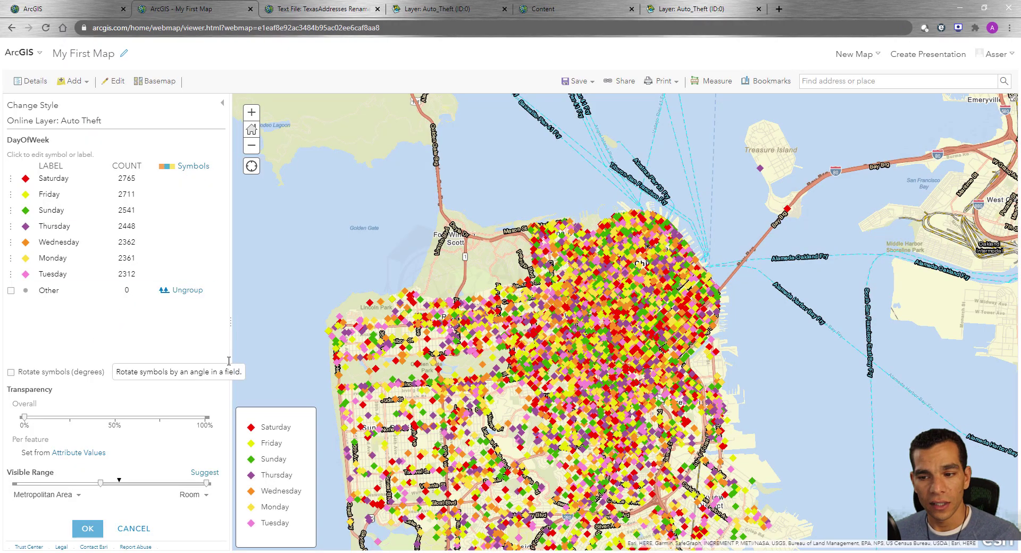
Enable symbol rotation for the Auto Theft layer, driven by a new custom expression with the value 25.
scroll(437, 319, up, 5)
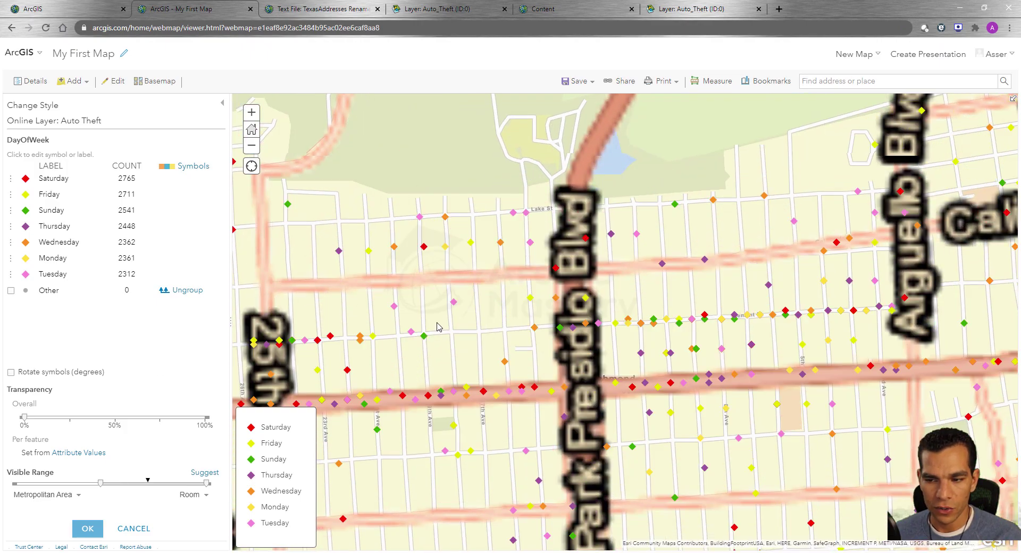
click(10, 372)
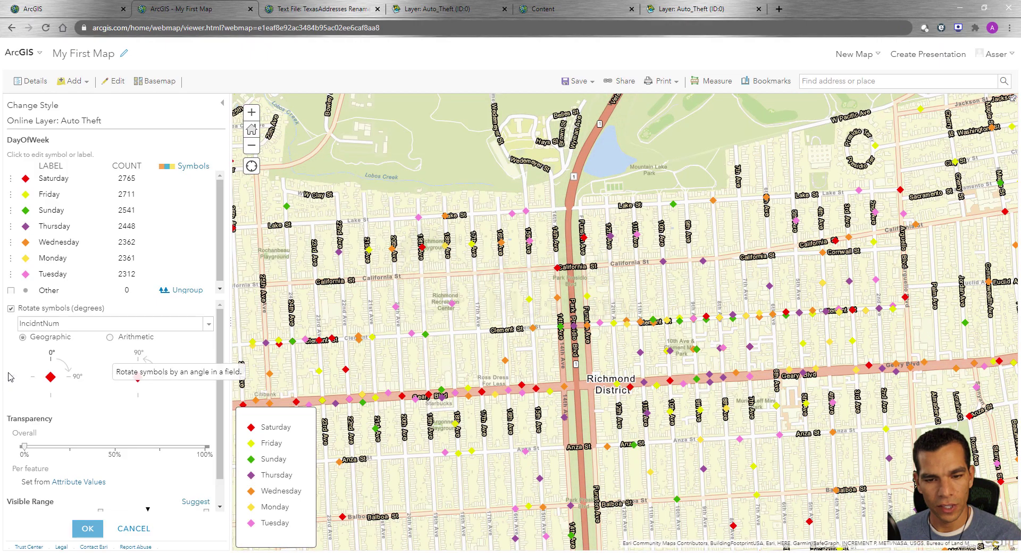
click(209, 326)
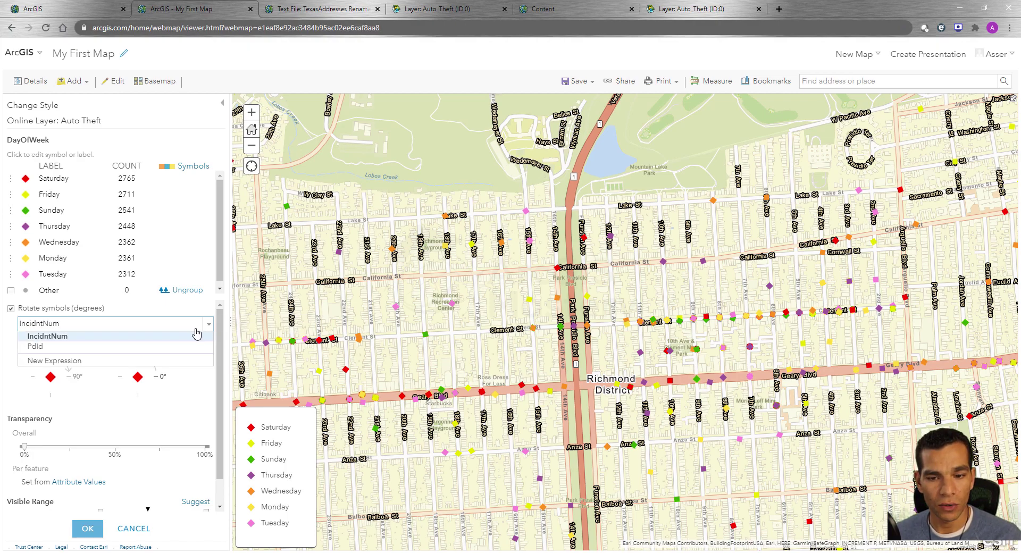
click(74, 361)
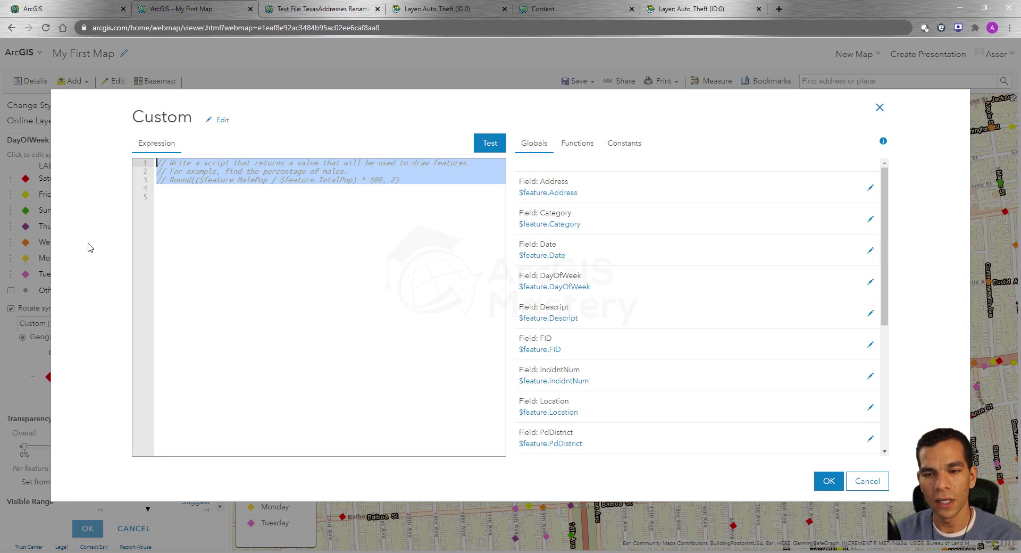
click(190, 195)
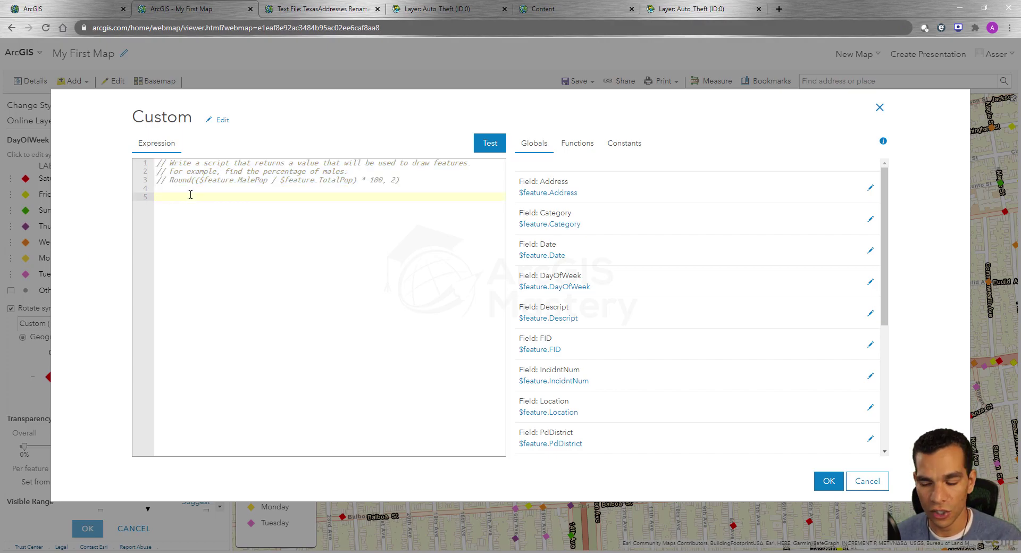
text(25)
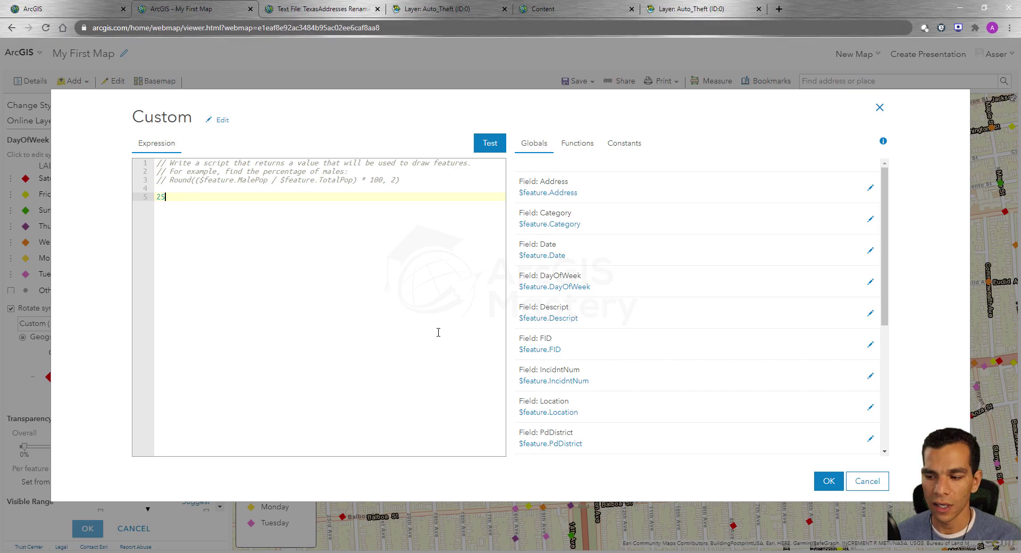
click(829, 480)
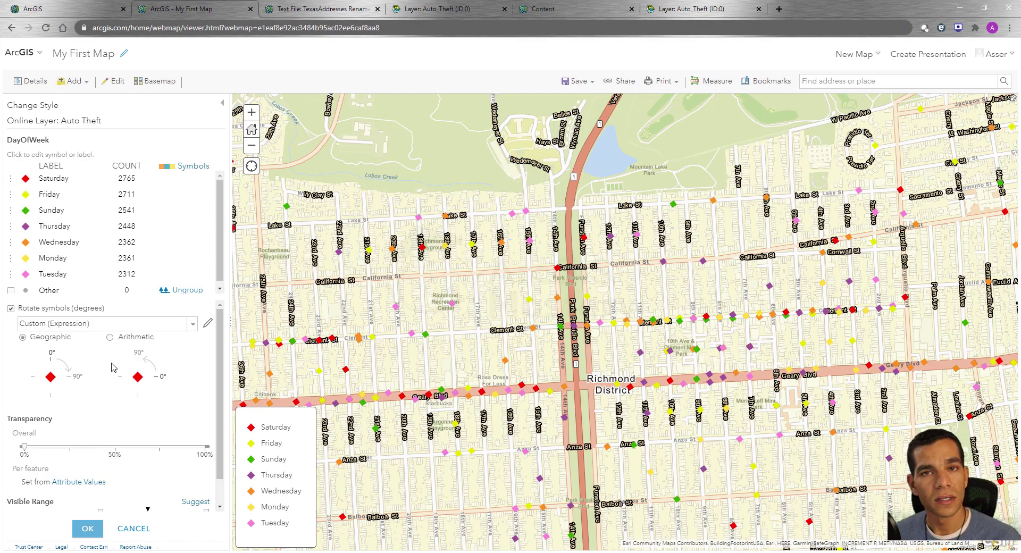
Set per-feature transparency based on the Date field, with the upper handle at 9/5/2017 and the lower one at 4/8/2017.
scroll(113, 367, down, 1)
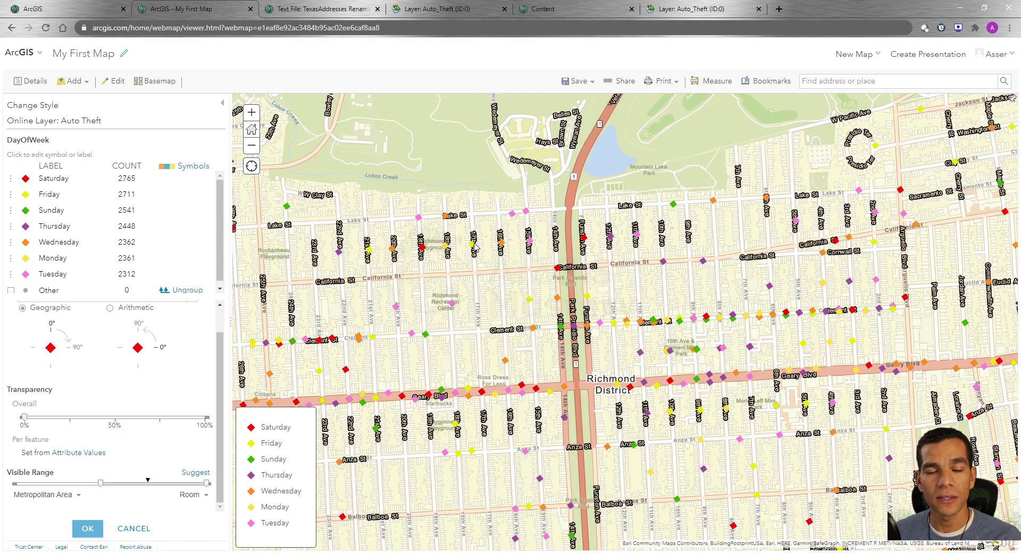
click(77, 454)
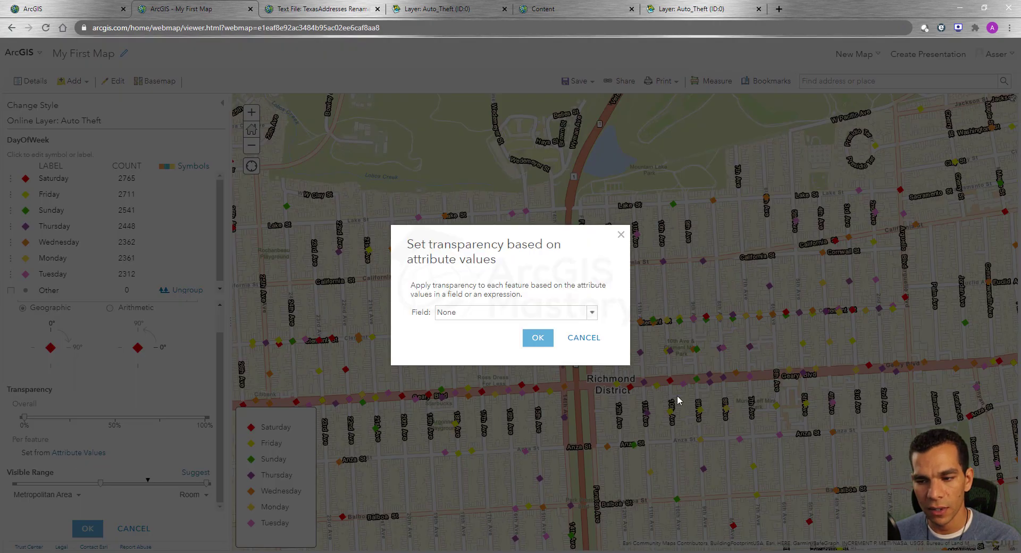
click(592, 314)
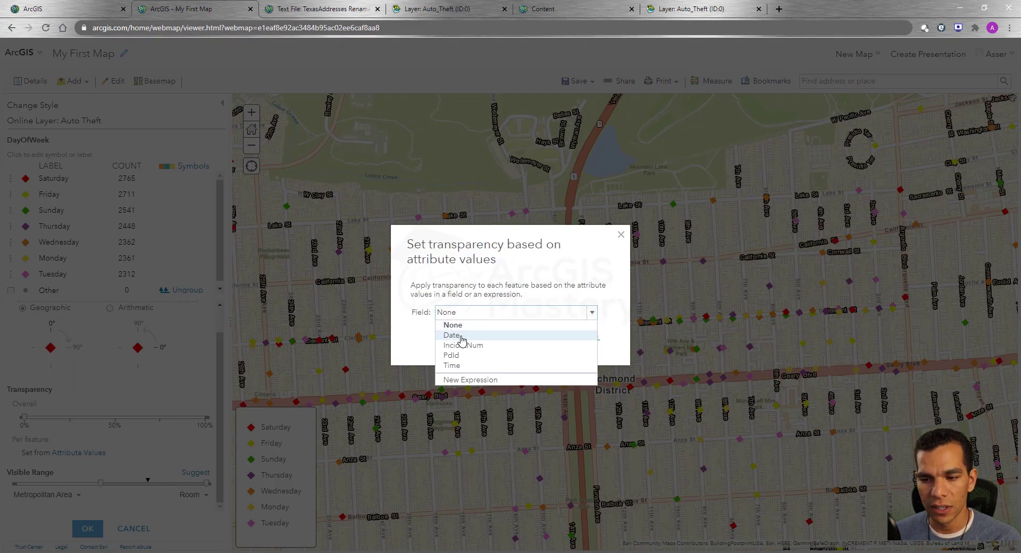
click(461, 339)
drag(458, 309, 459, 343)
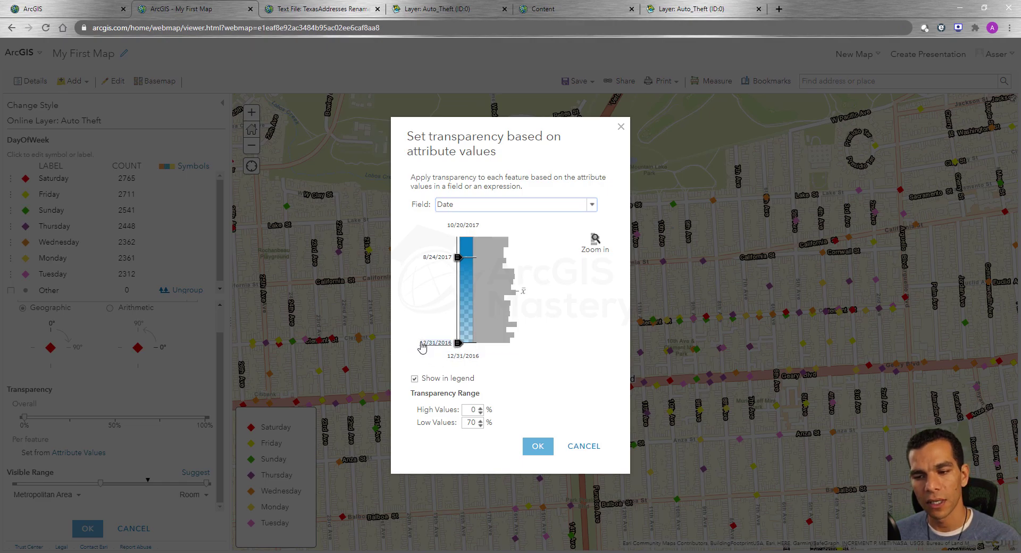
drag(458, 257, 457, 237)
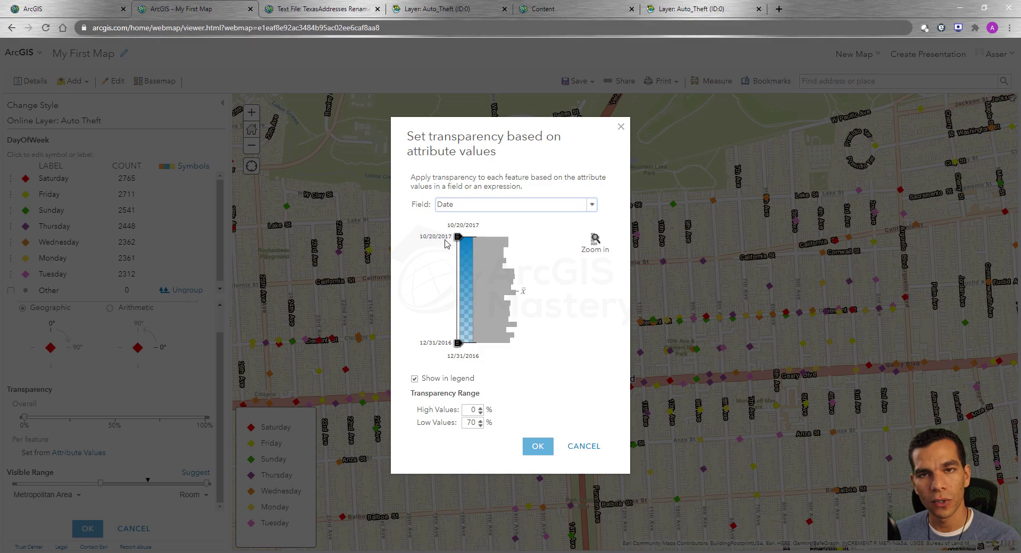
drag(457, 238, 457, 253)
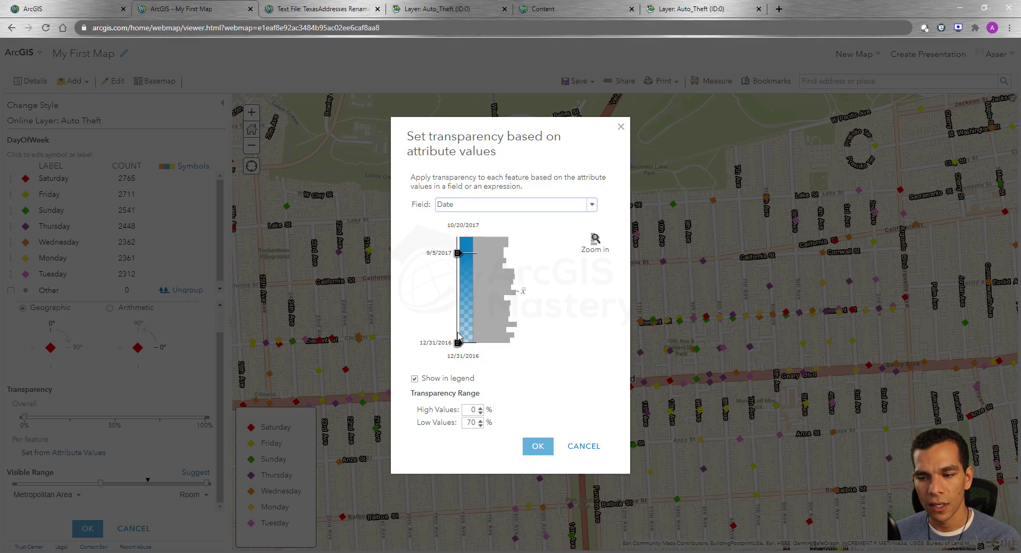
drag(459, 344, 459, 308)
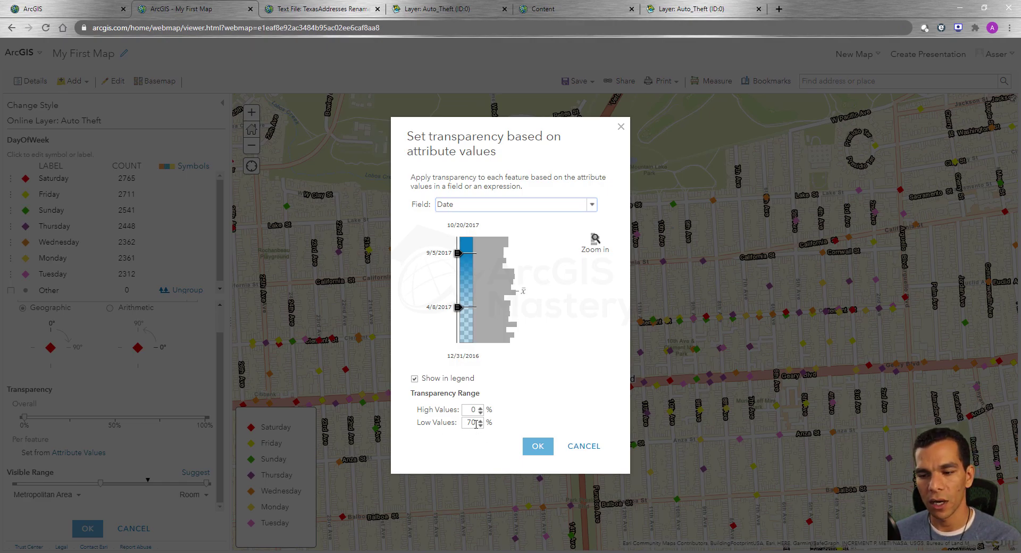
click(539, 447)
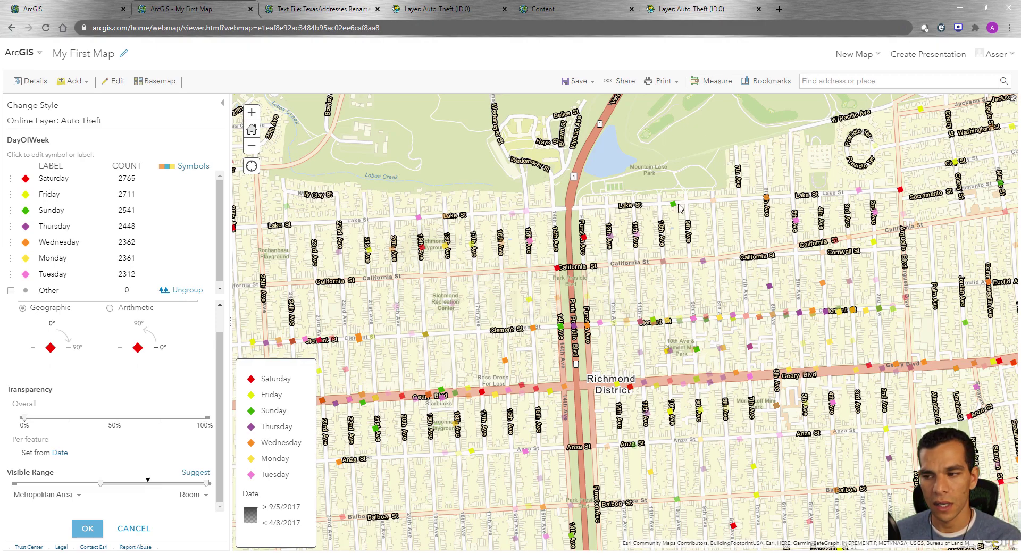
Apply the Auto Theft layer's style settings and save the web map.
scroll(691, 298, down, 3)
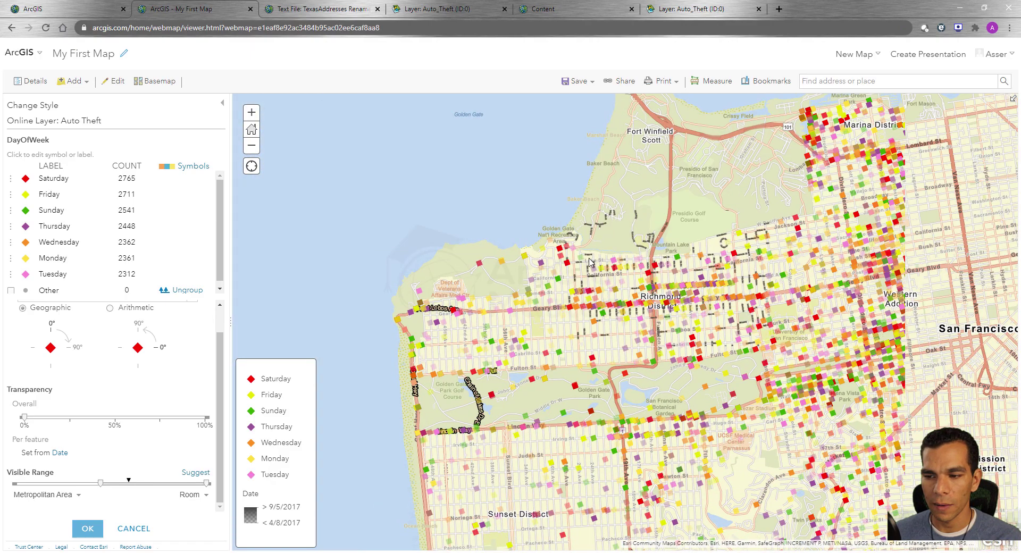
drag(631, 441, 541, 412)
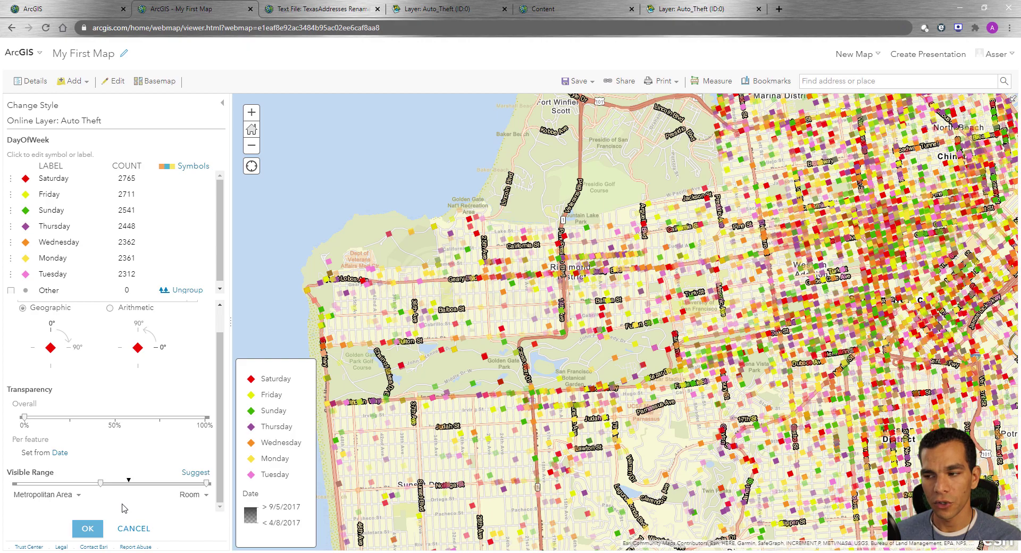
click(88, 528)
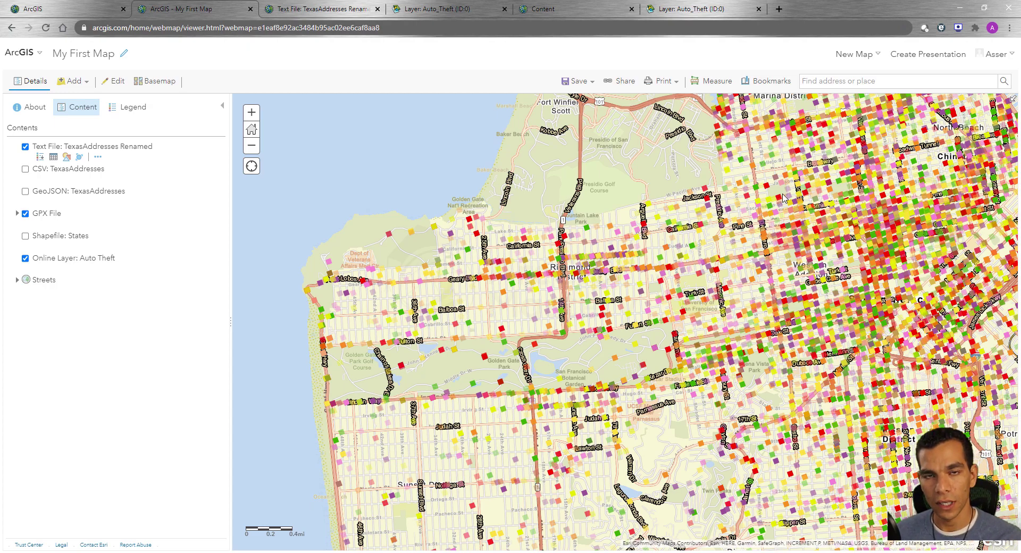
click(579, 85)
click(570, 99)
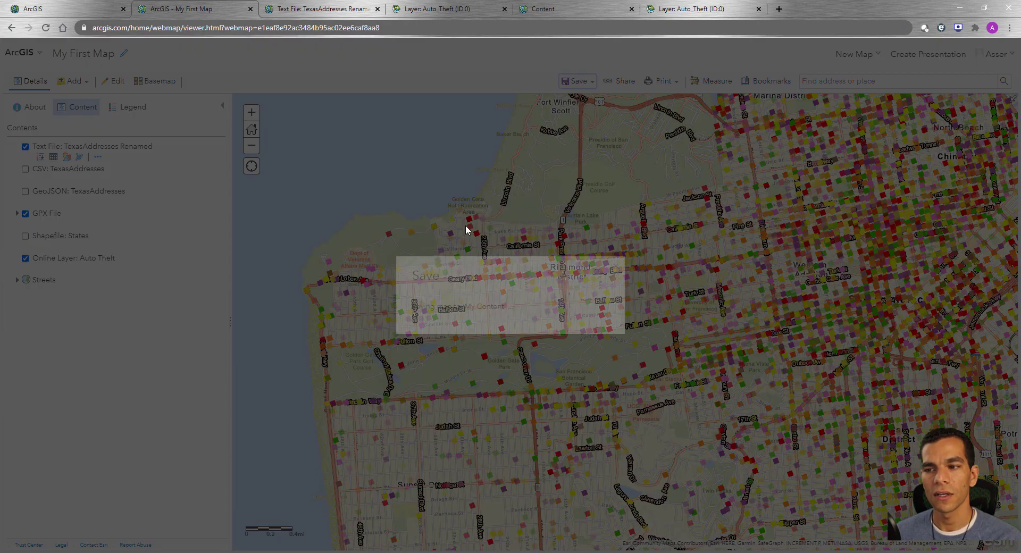
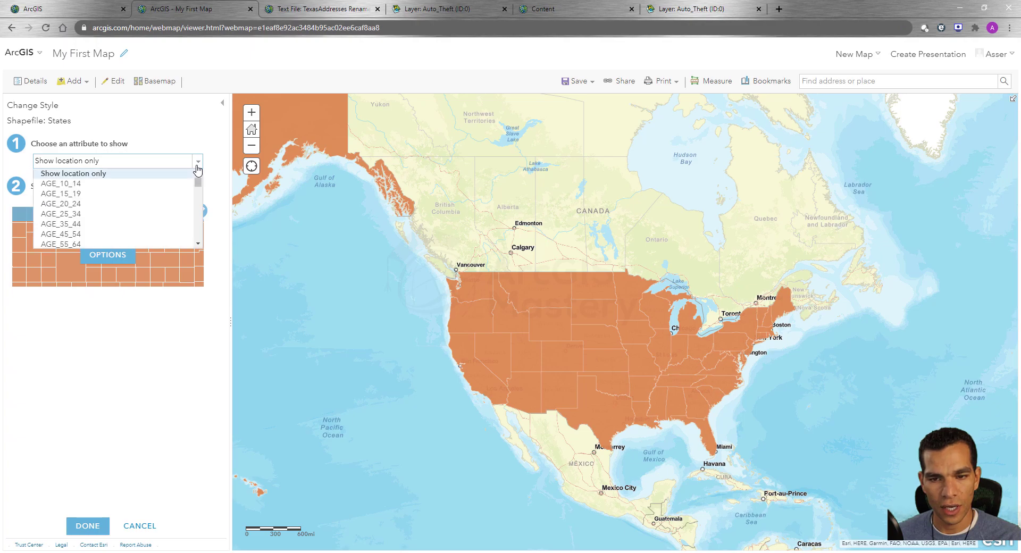
Style the States shapefile layer by the POP2010 attribute using the Counts and Amounts (Color) drawing style.
drag(198, 180, 196, 229)
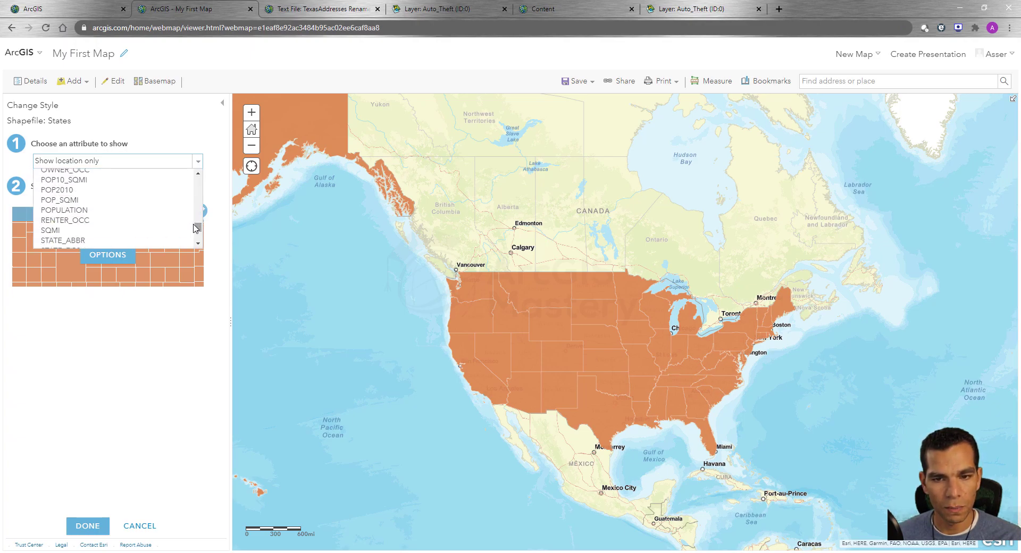
click(63, 191)
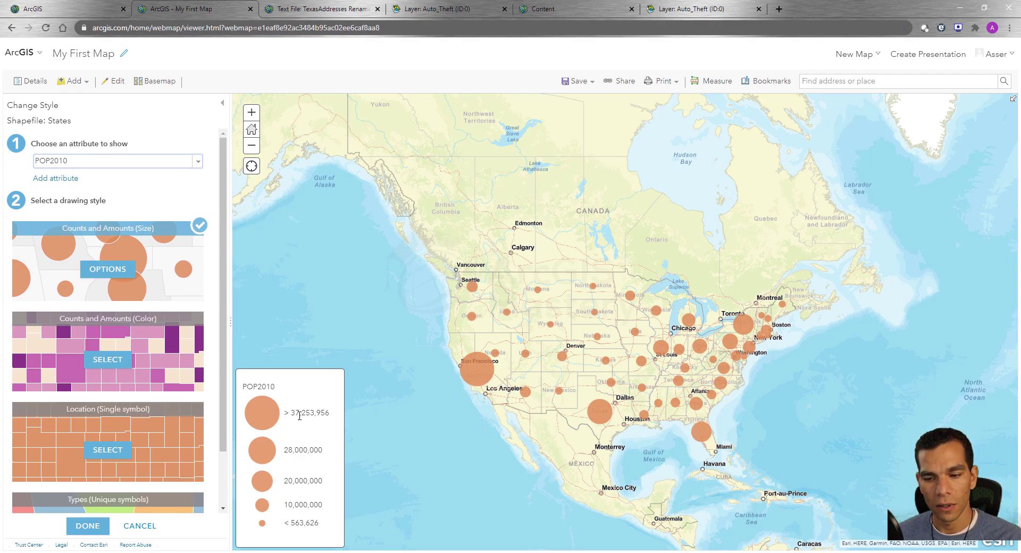
click(109, 360)
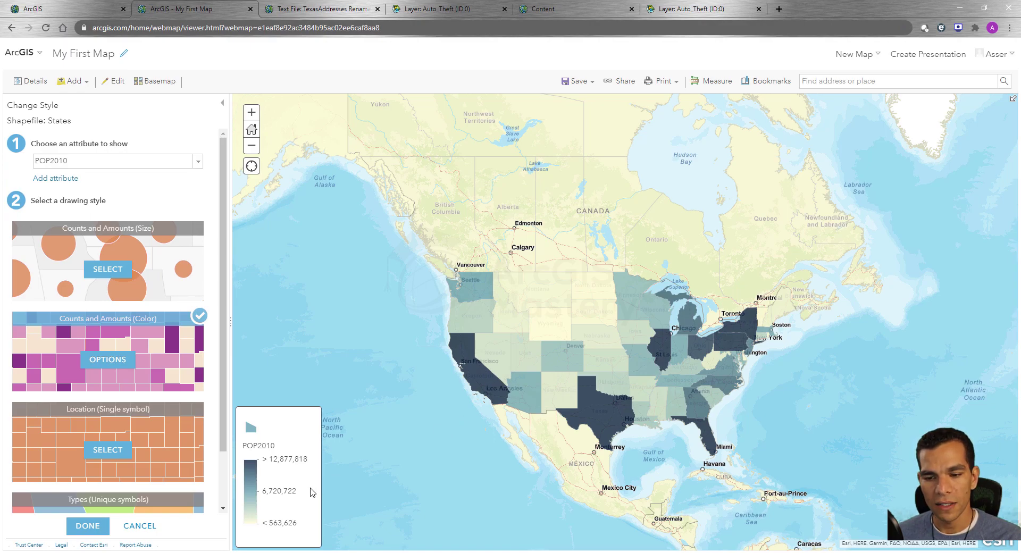
Examine the division fields and themes offered in the options of the POP2010 colour style, leaving without changes.
click(106, 360)
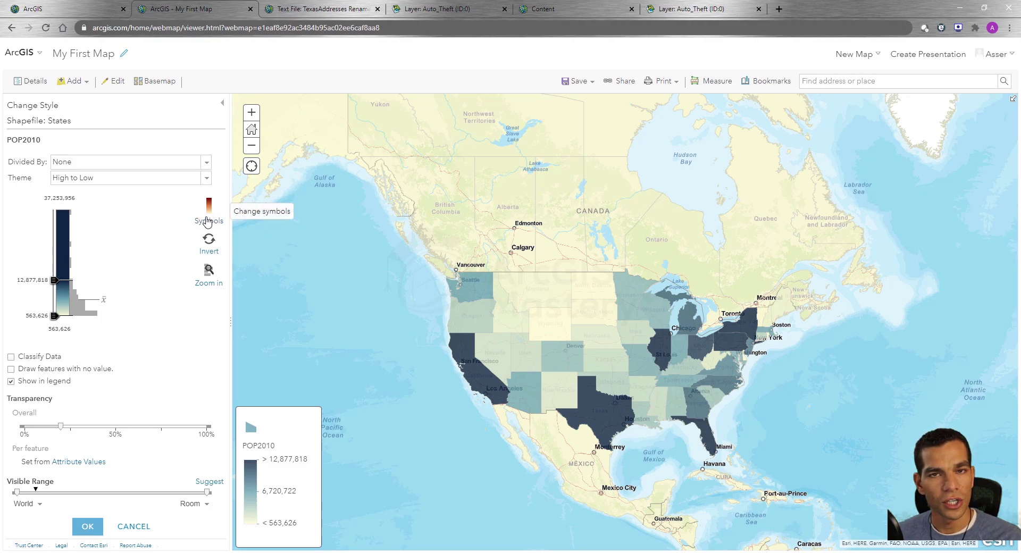
click(207, 164)
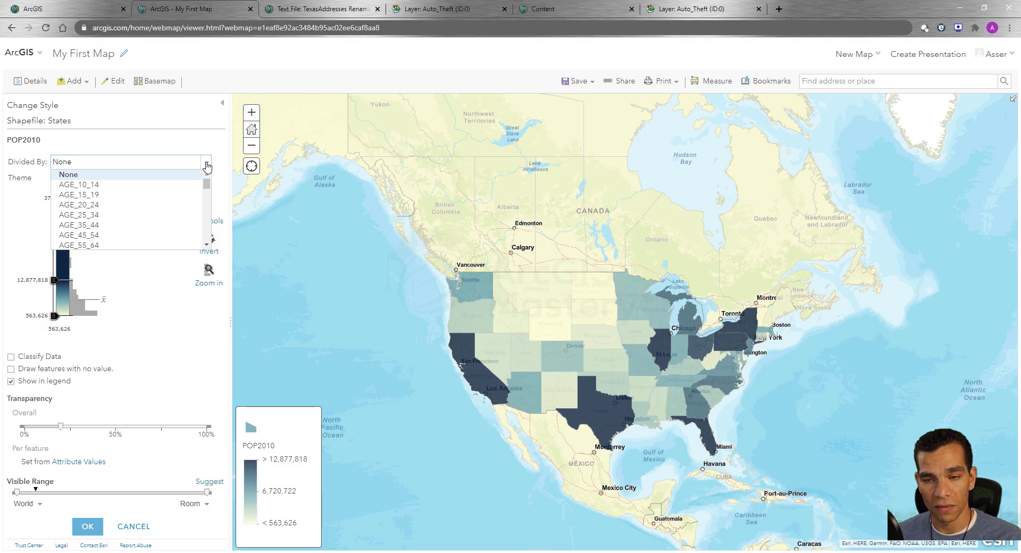
click(207, 166)
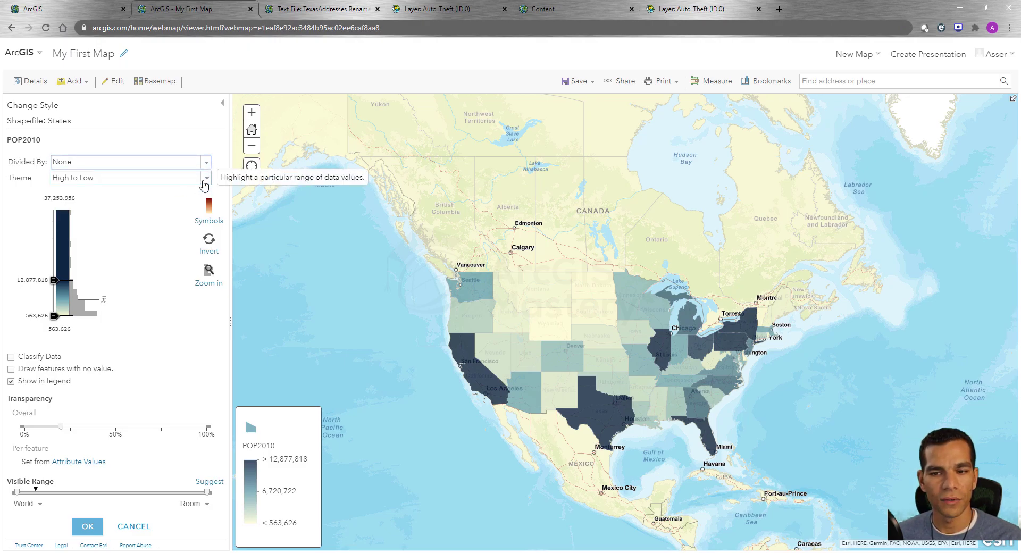
click(205, 179)
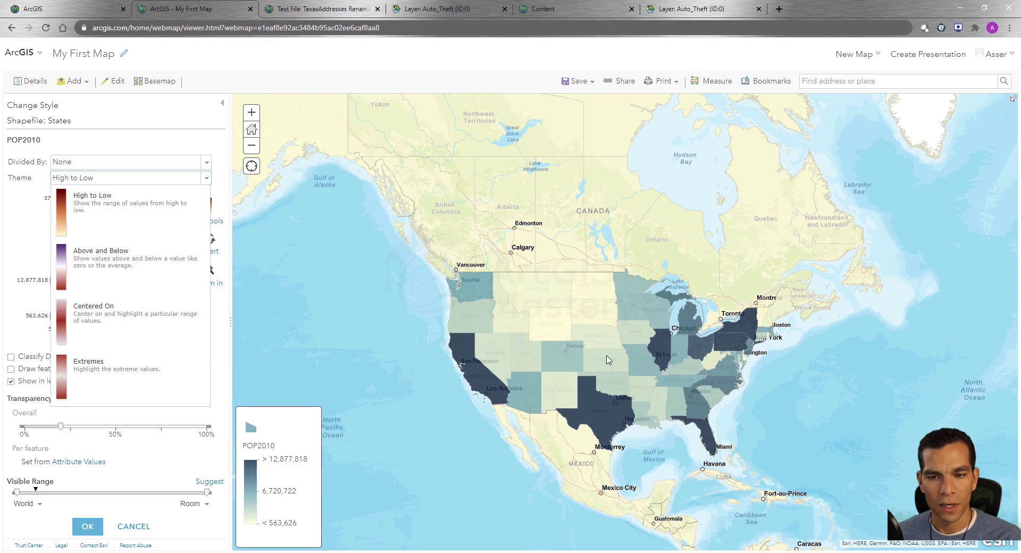
click(245, 378)
click(141, 527)
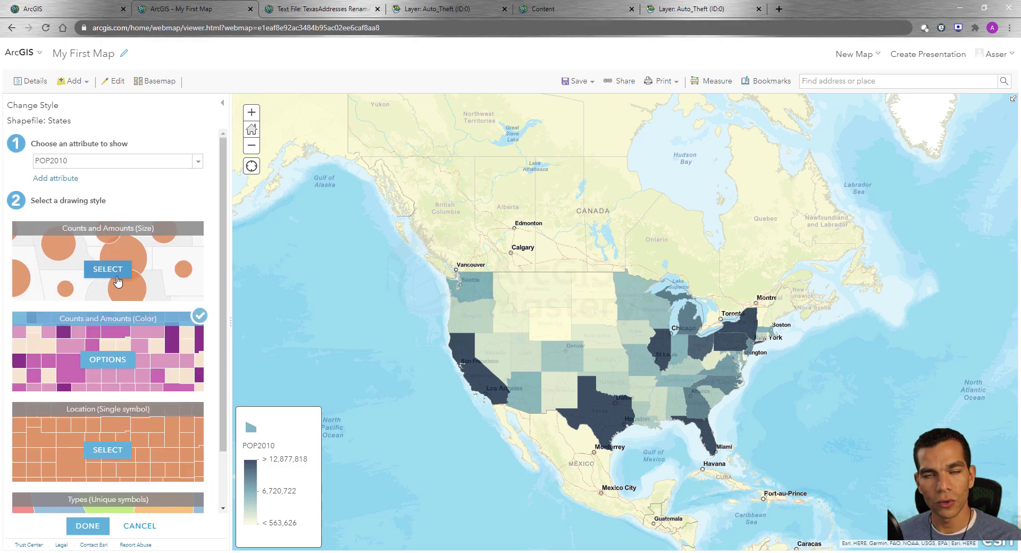
Preview the States shapefile layer with the Show location only setting, and leave its style settings without applying them.
click(197, 162)
scroll(191, 208, down, 4)
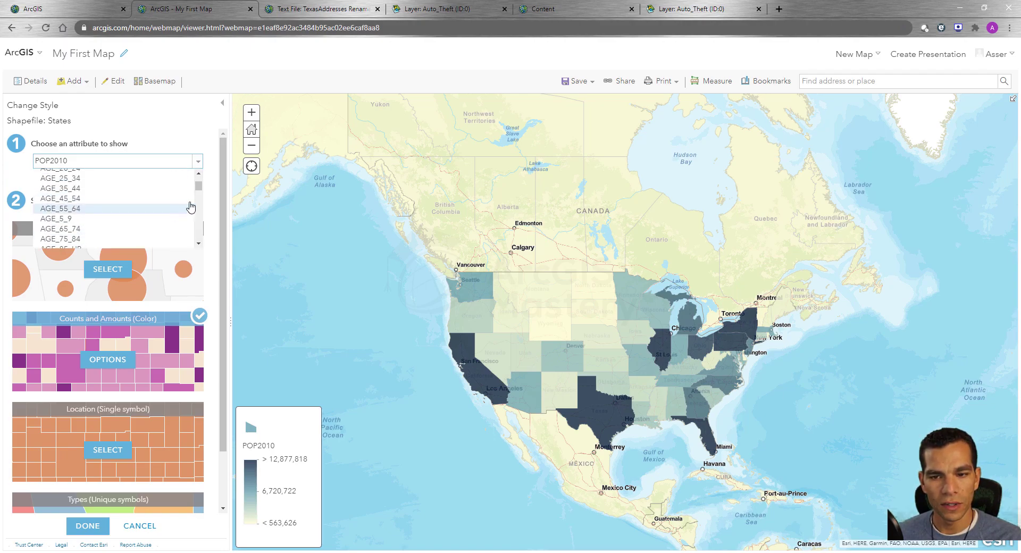
scroll(126, 191, up, 4)
click(125, 170)
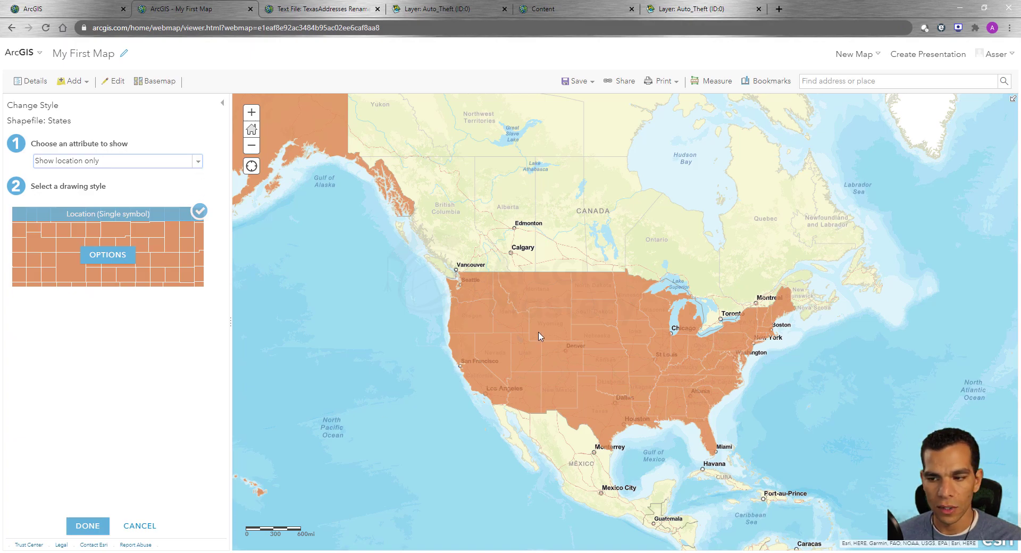
click(145, 526)
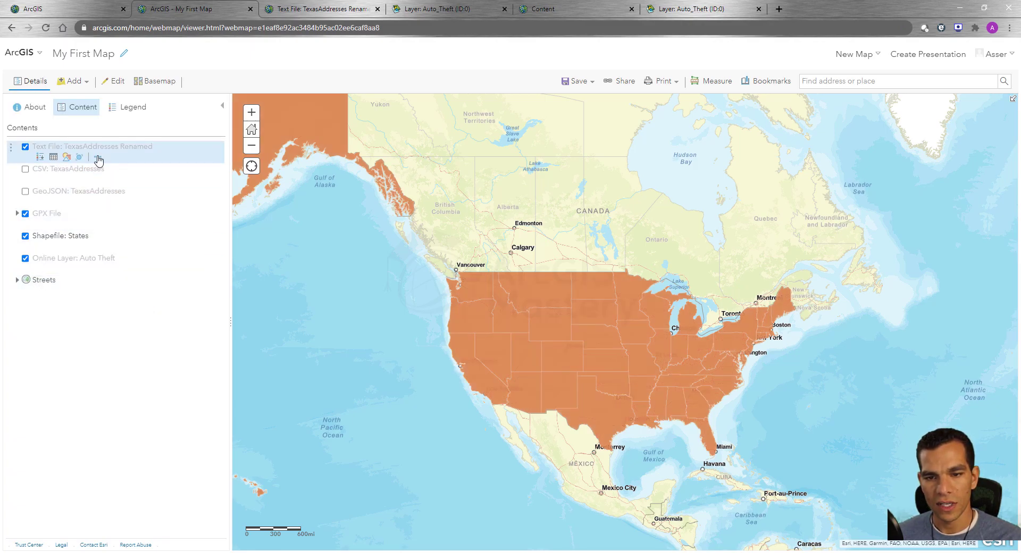
Zoom to the Text File: TexasAddresses Renamed layer and hide the Shapefile: States layer.
click(97, 158)
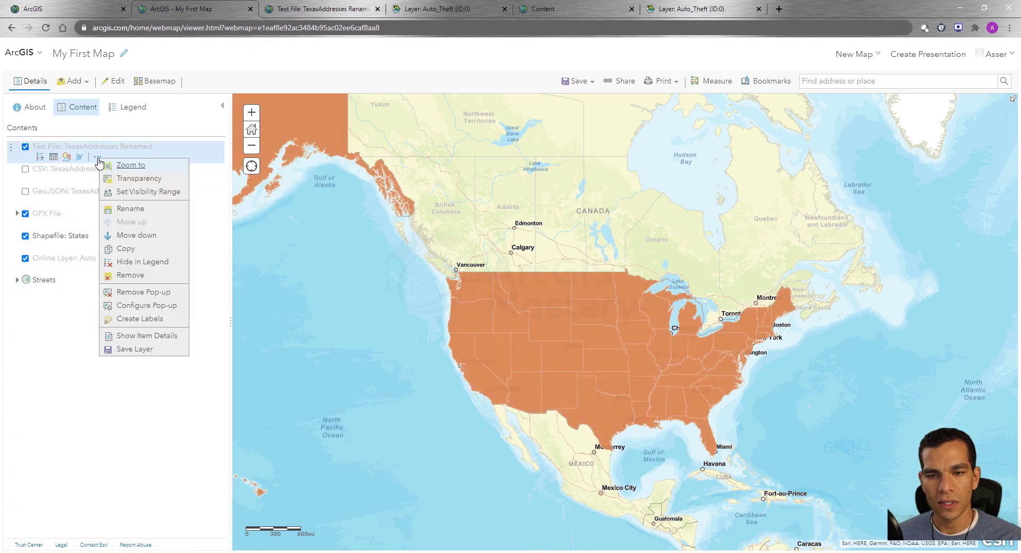
click(129, 166)
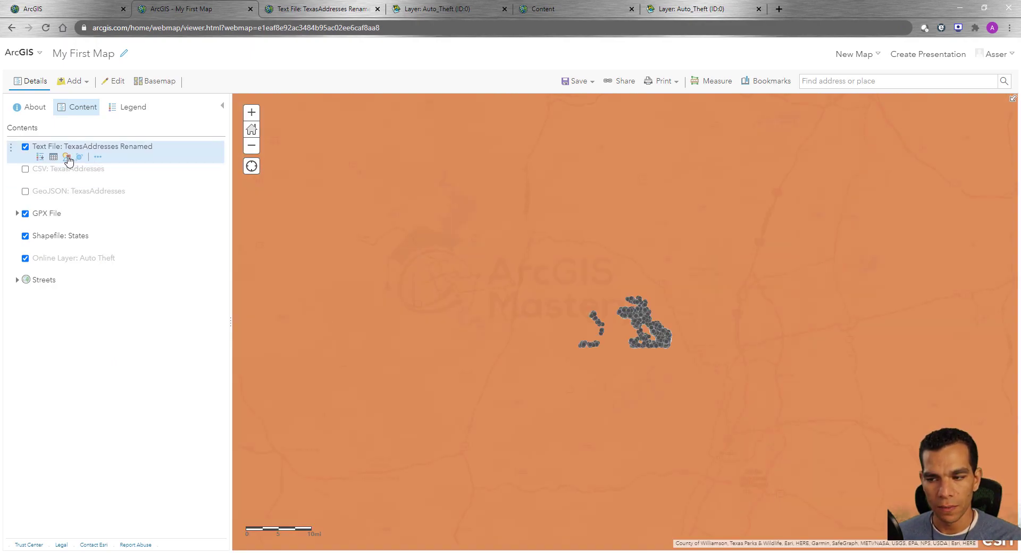
click(67, 157)
scroll(644, 367, up, 3)
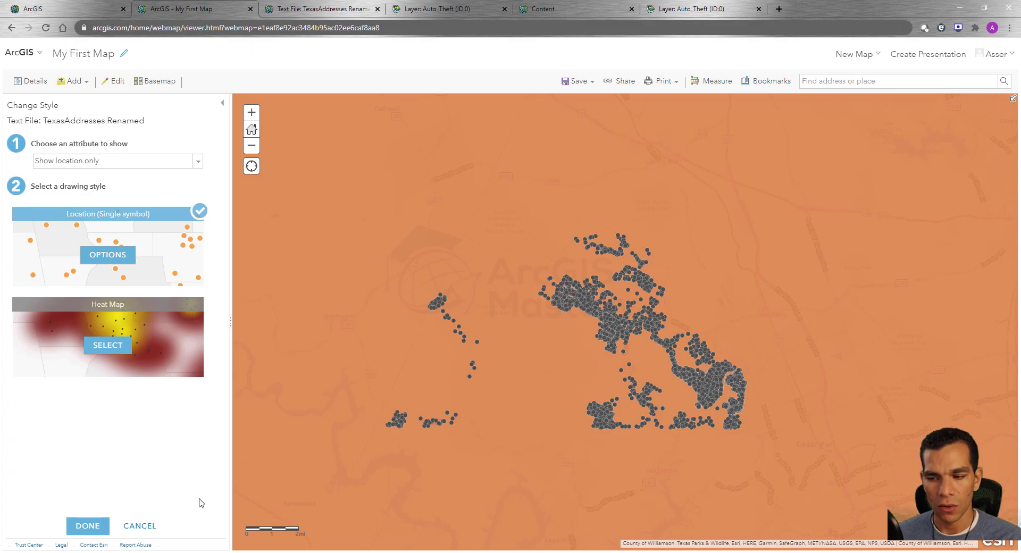
click(133, 526)
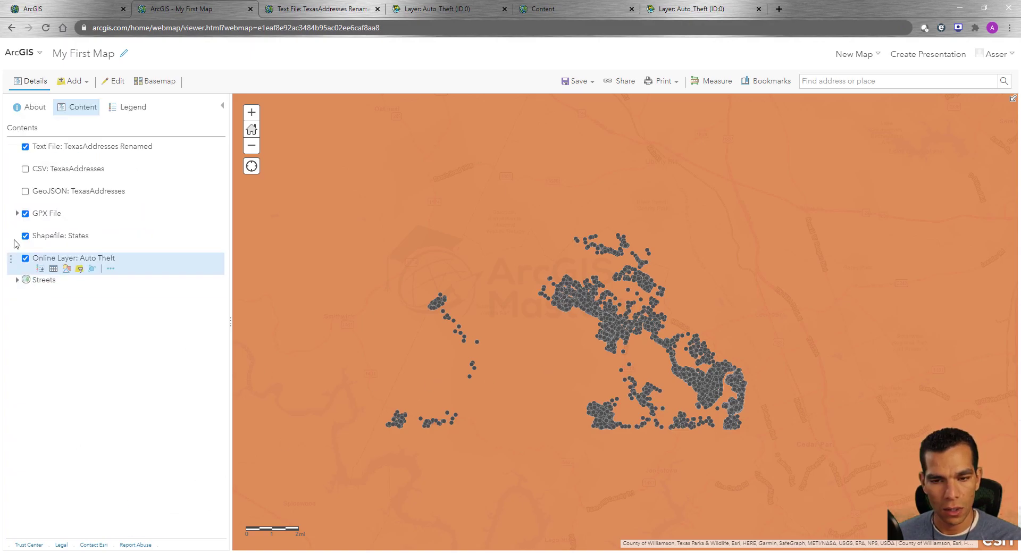
click(25, 236)
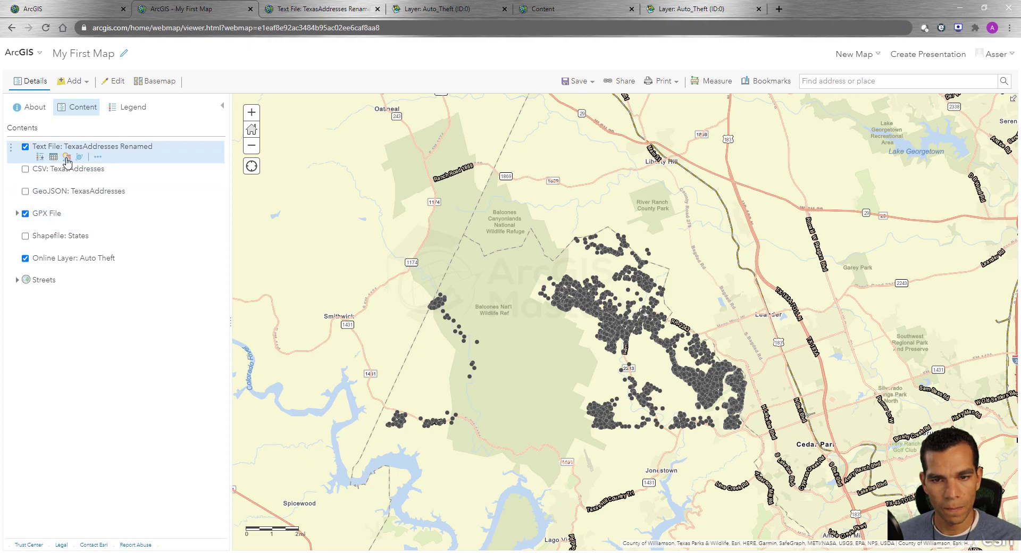
Try the Heat Map drawing style with a larger area of influence on the TexasAddresses Renamed layer, and discard the style changes.
click(66, 158)
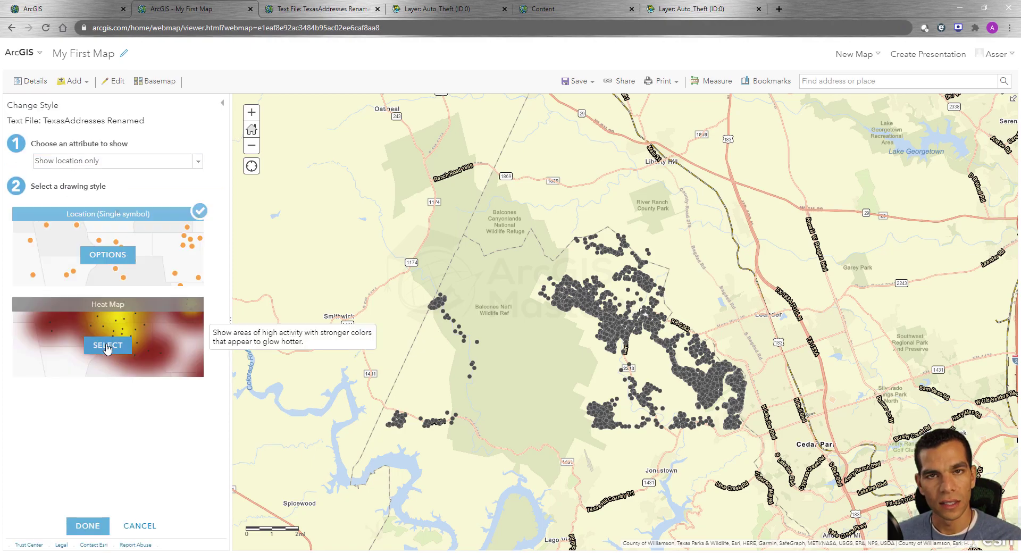
click(107, 346)
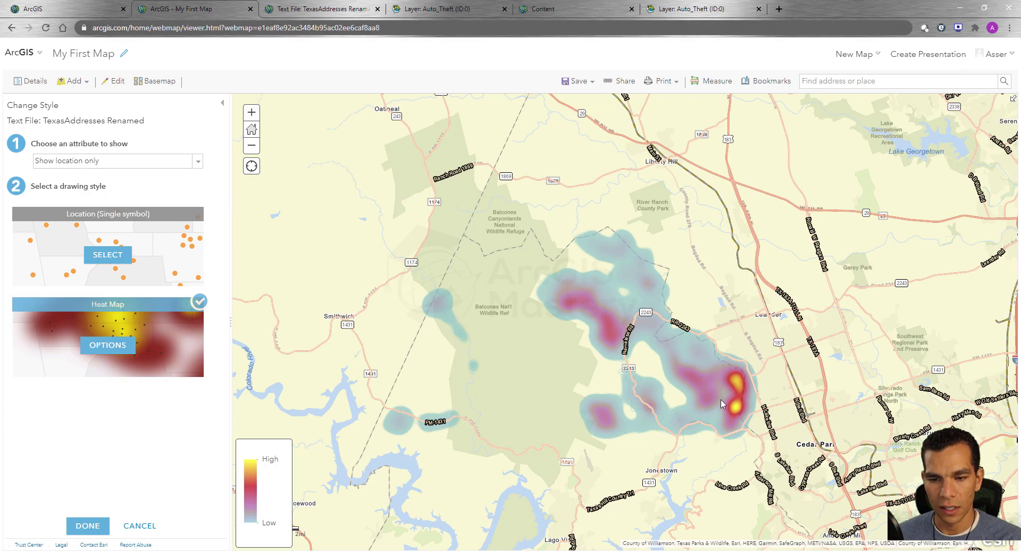
click(112, 345)
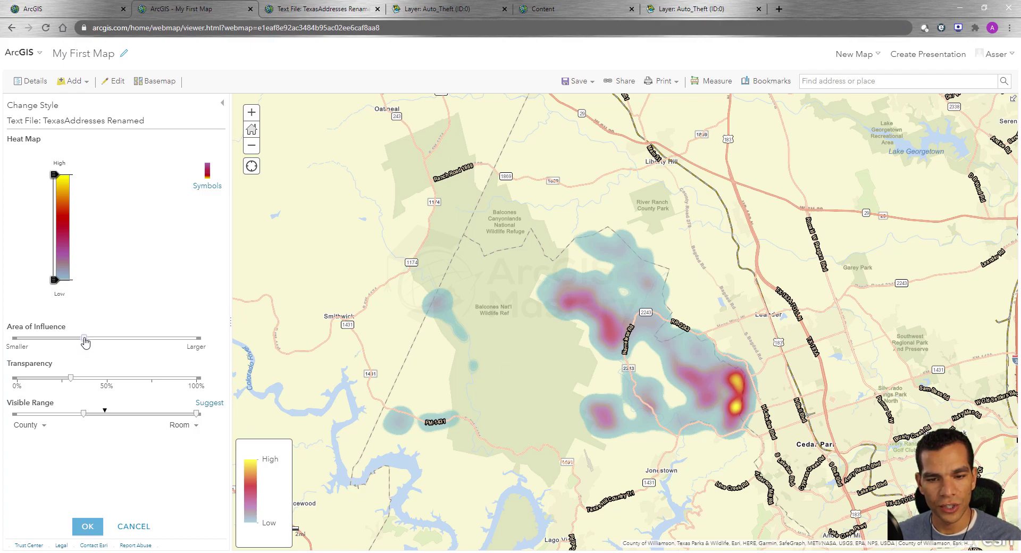
drag(85, 340, 176, 342)
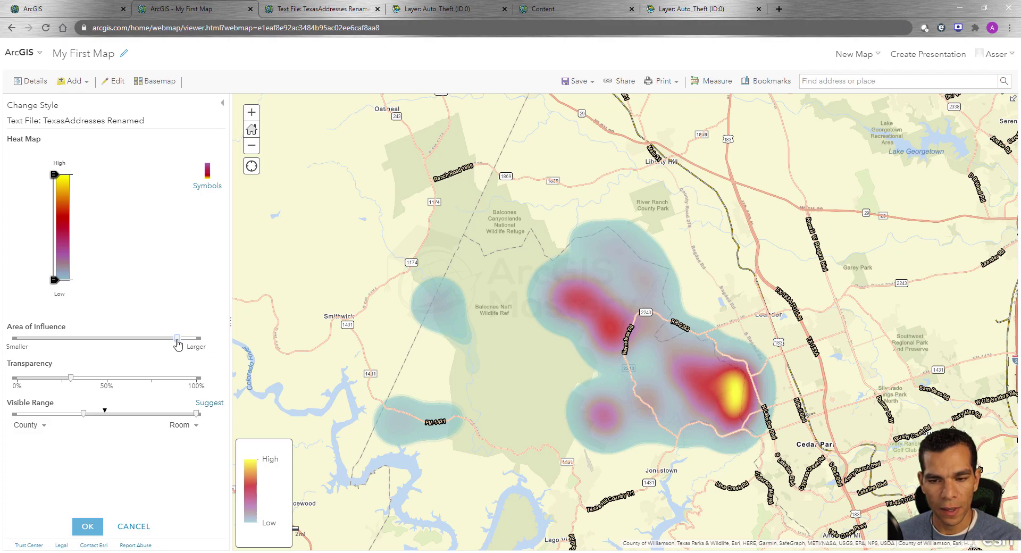
drag(177, 341, 144, 341)
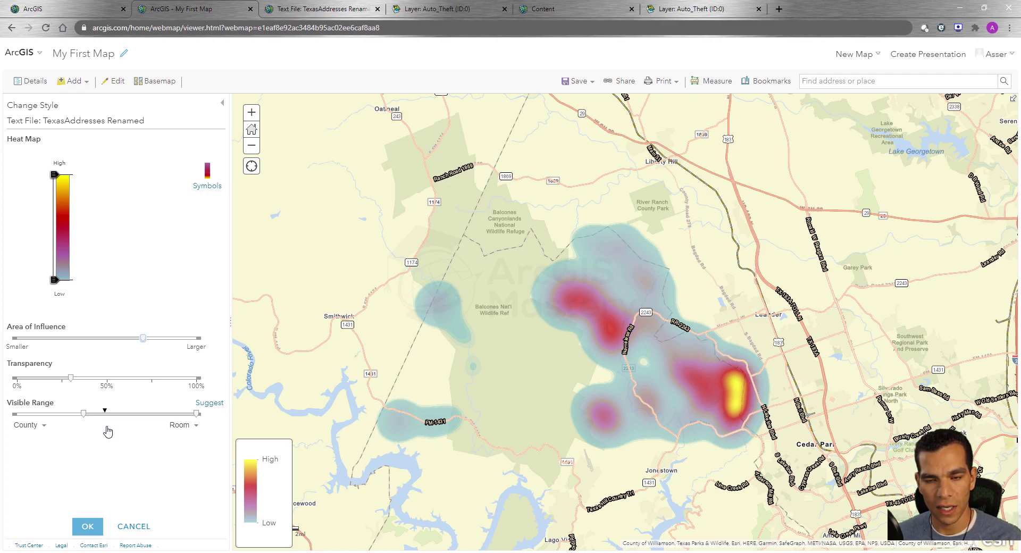
click(137, 527)
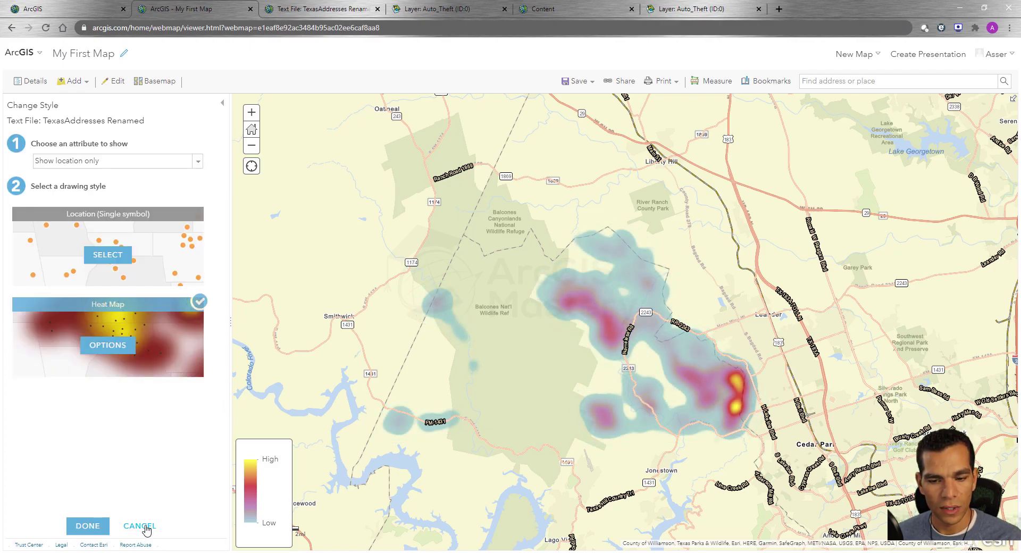
click(146, 527)
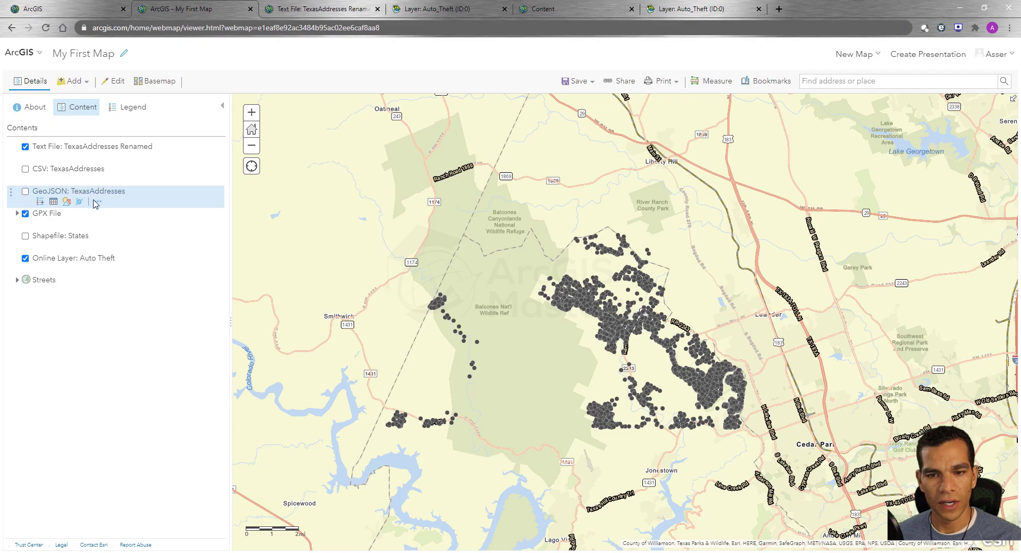
Import Freeways.zip from the California Shapefiles folder as a layer, generalizing features for web display, and return to the layer contents.
click(83, 86)
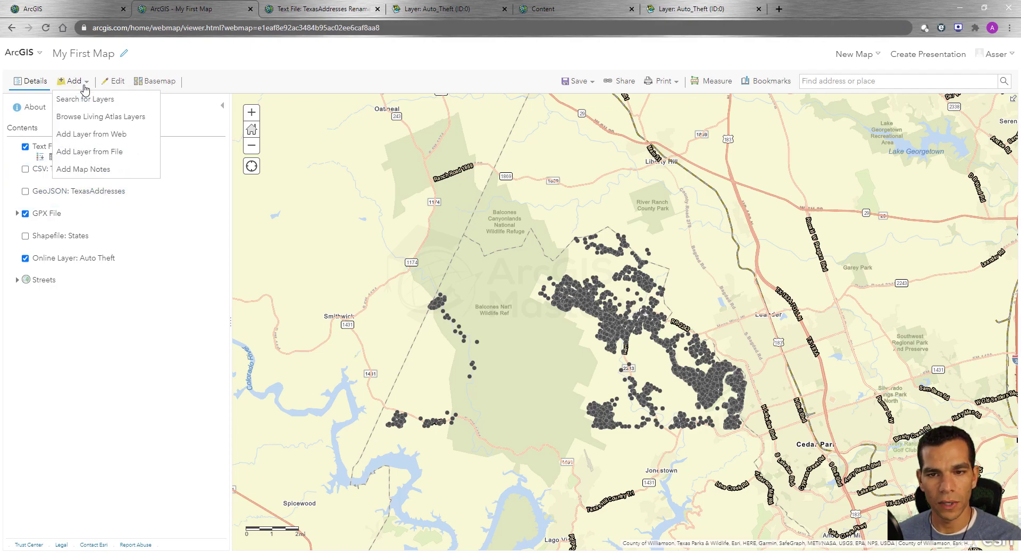
click(106, 155)
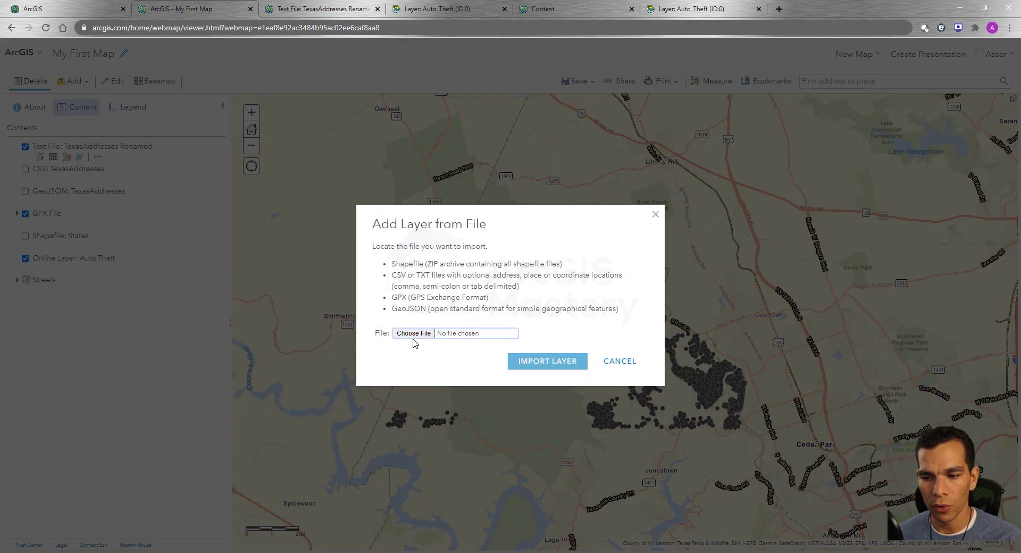
click(414, 334)
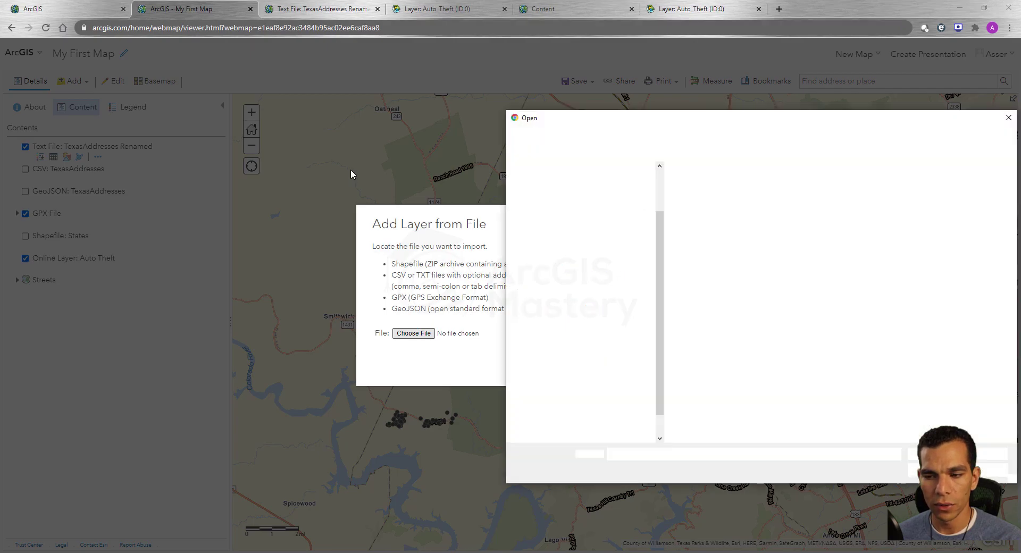
click(769, 136)
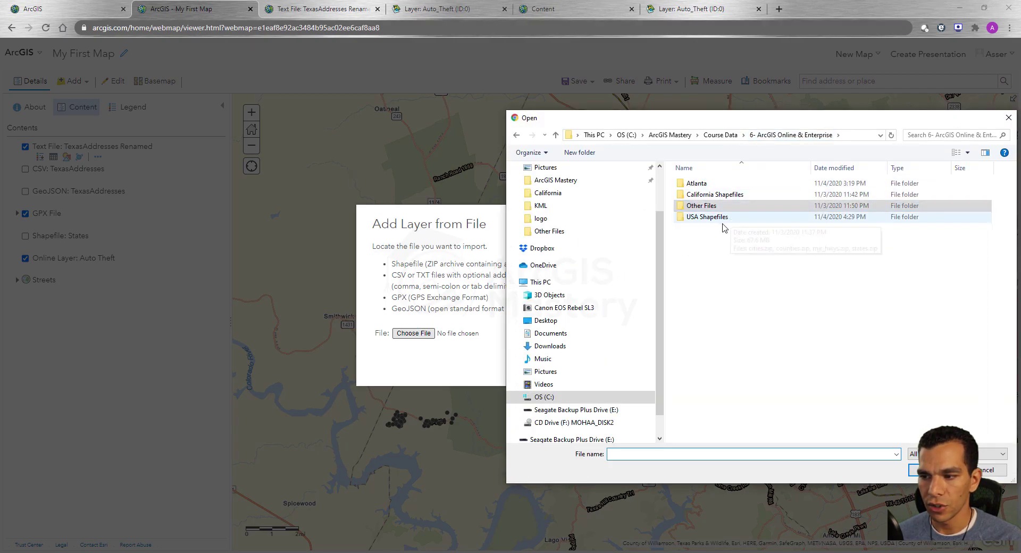
double_click(714, 196)
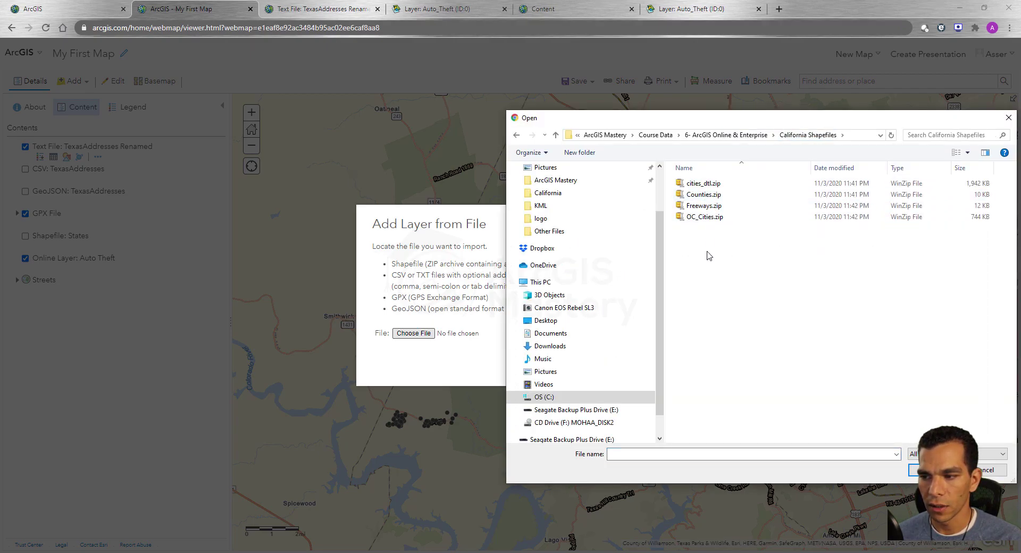
click(702, 208)
click(924, 470)
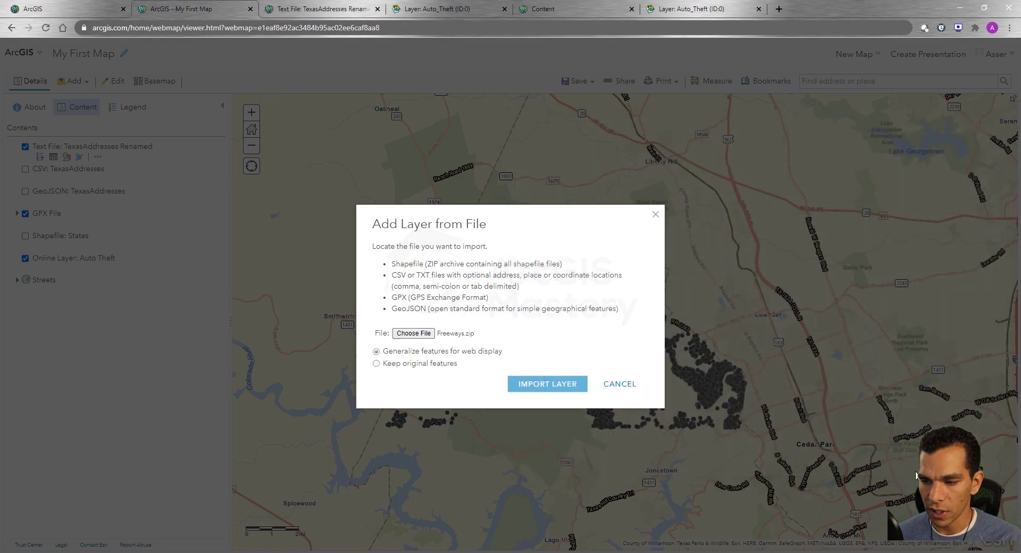
click(547, 384)
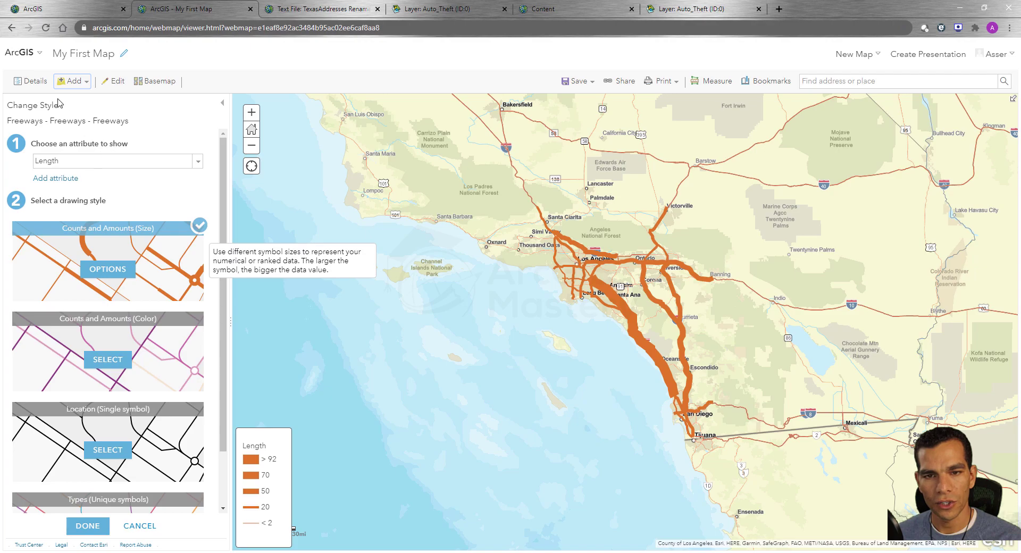
click(35, 83)
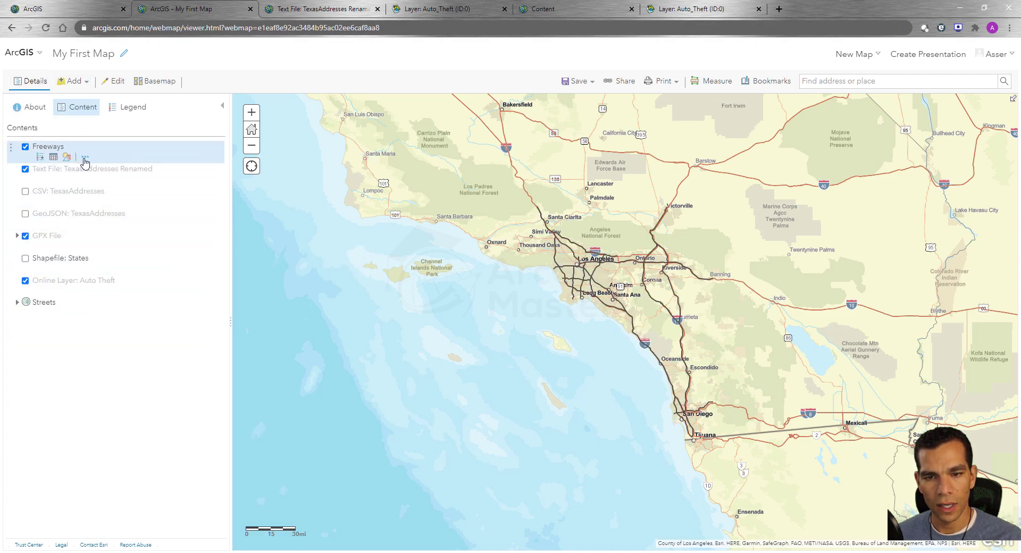
Save the Freeways layer as an item titled Freeways, with Freeways as both its tag and its summary.
click(86, 157)
click(122, 349)
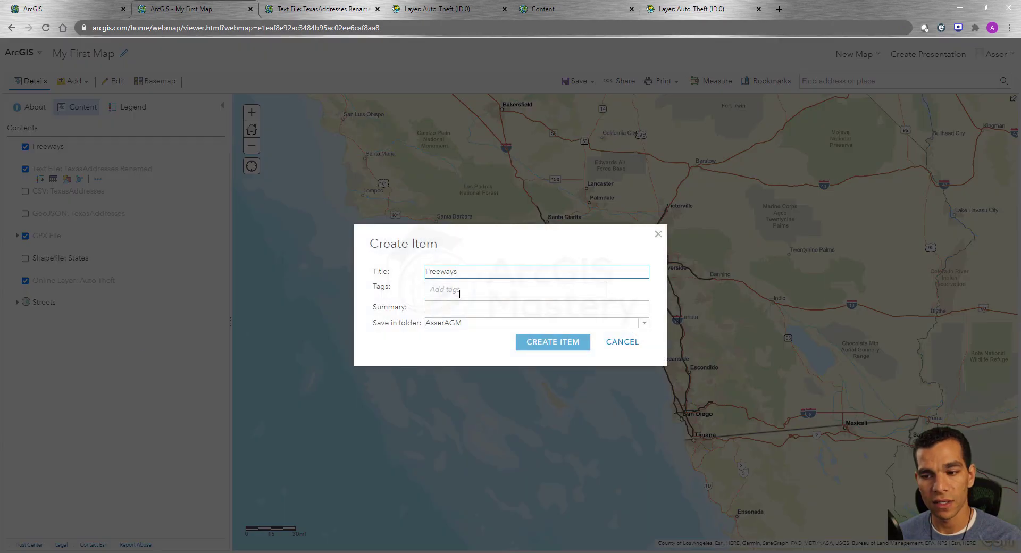
drag(467, 272, 386, 275)
key(ctrl+c)
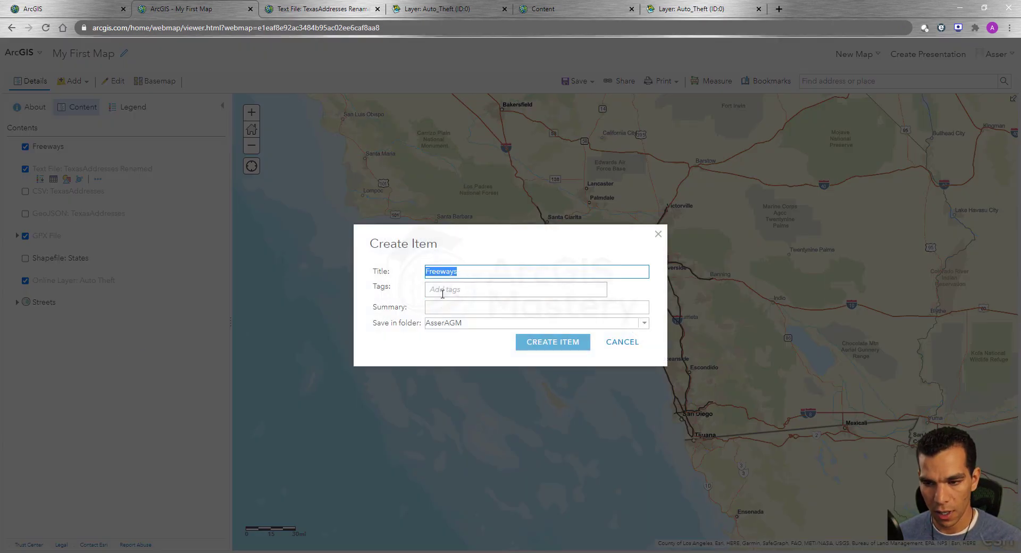
click(442, 293)
key(ctrl+v)
key(Return)
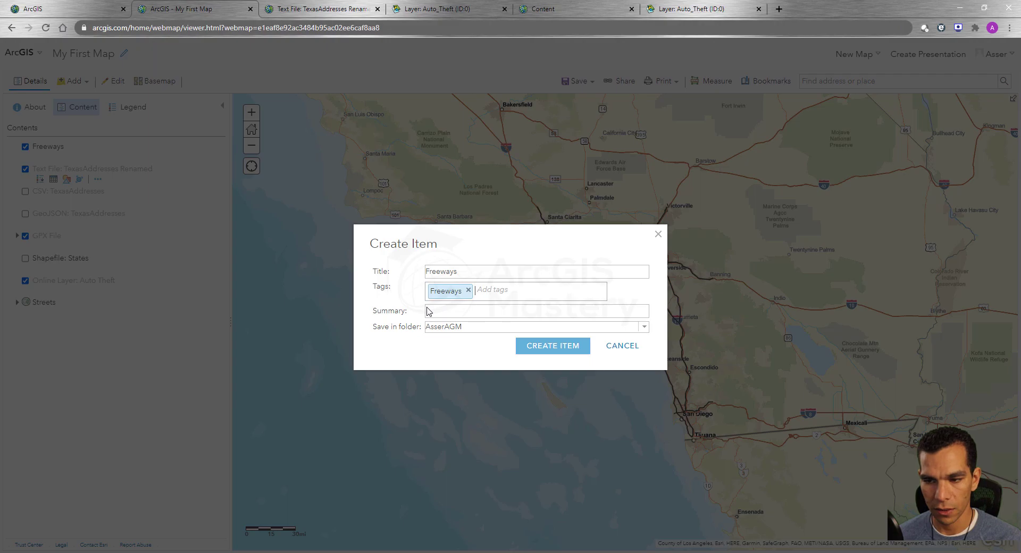
click(429, 311)
key(ctrl+v)
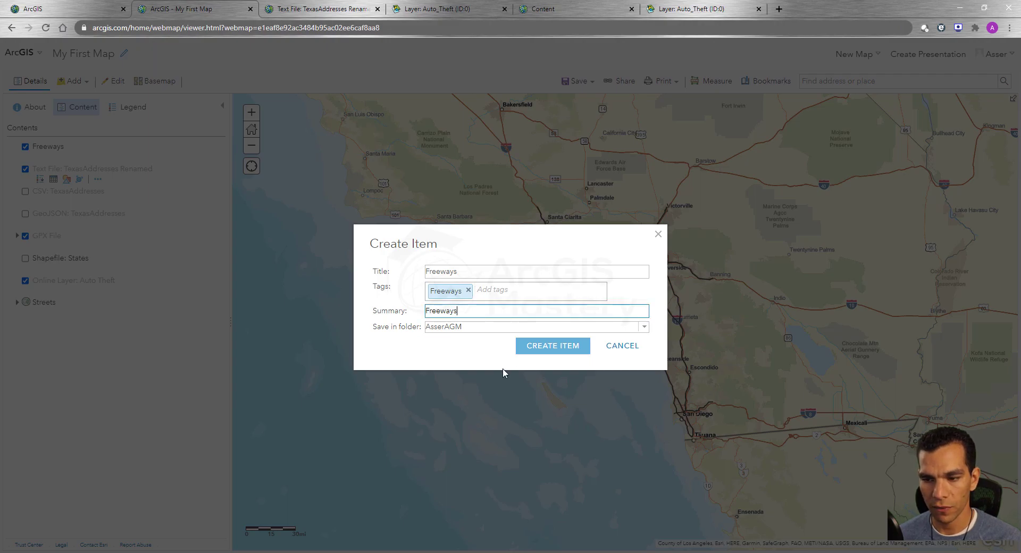
click(541, 351)
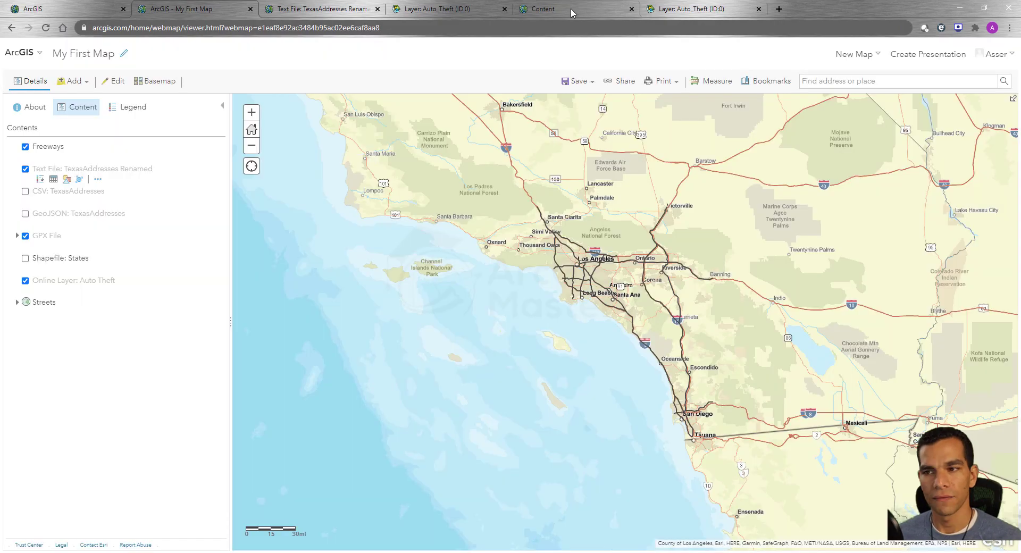
Refresh the My Content list to check for the saved Freeways layer, and return to the web map.
click(568, 8)
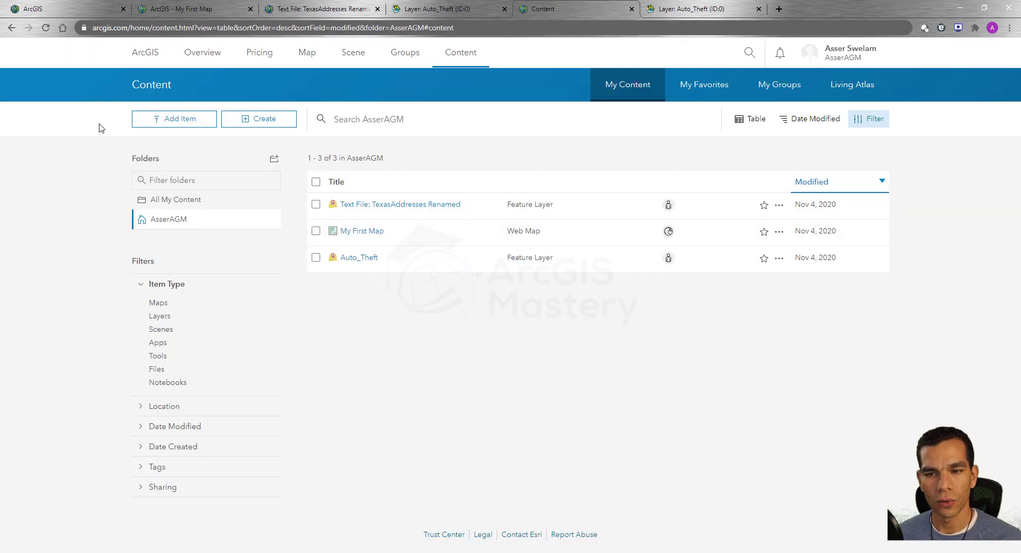
click(44, 28)
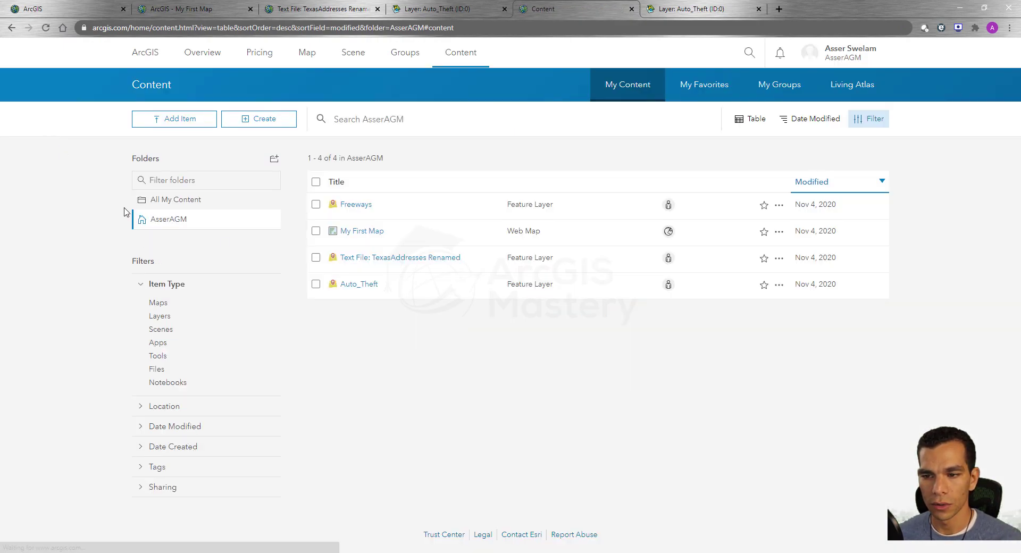
click(178, 9)
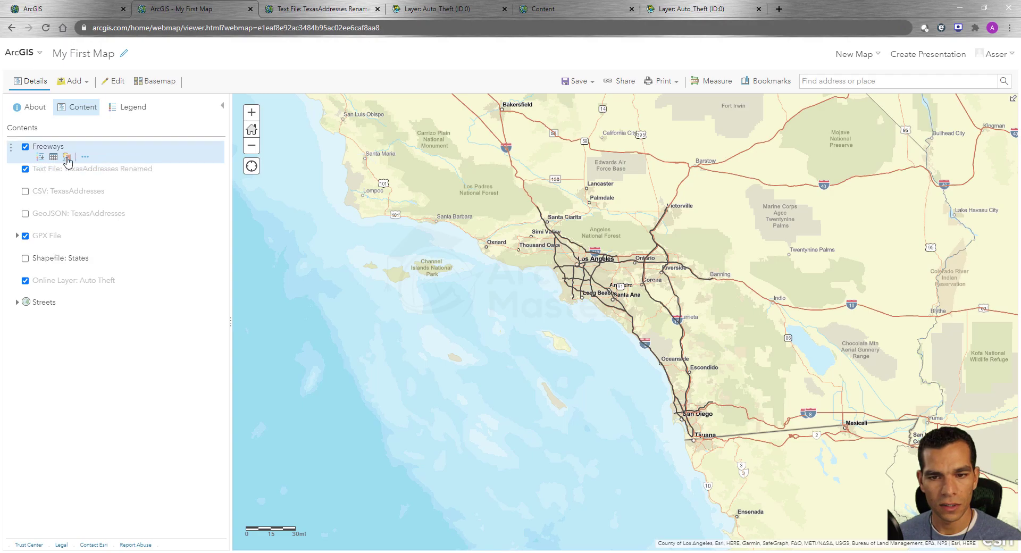
Style the Freeways layer by the FreewayNam attribute using the Types (Unique symbols) drawing style.
click(67, 157)
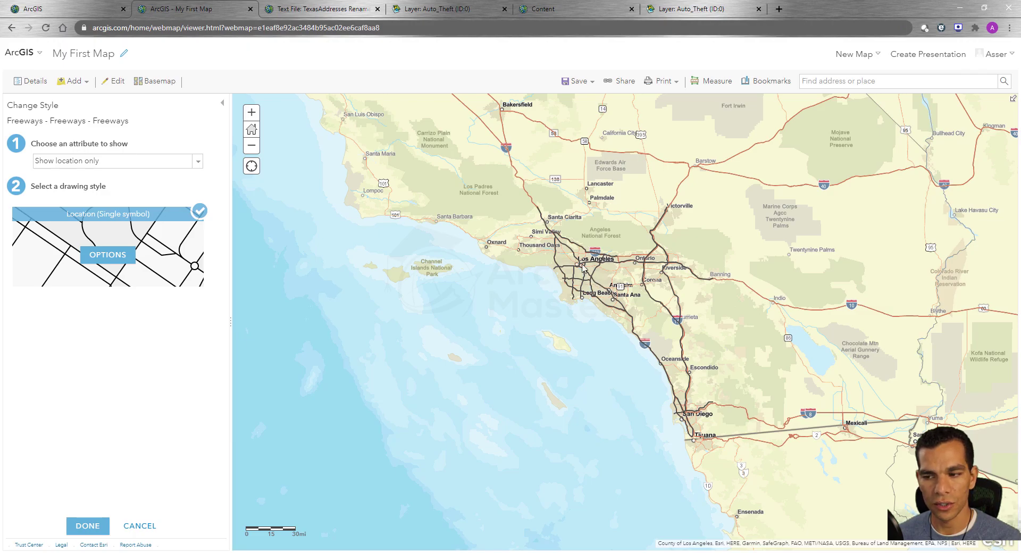
click(198, 166)
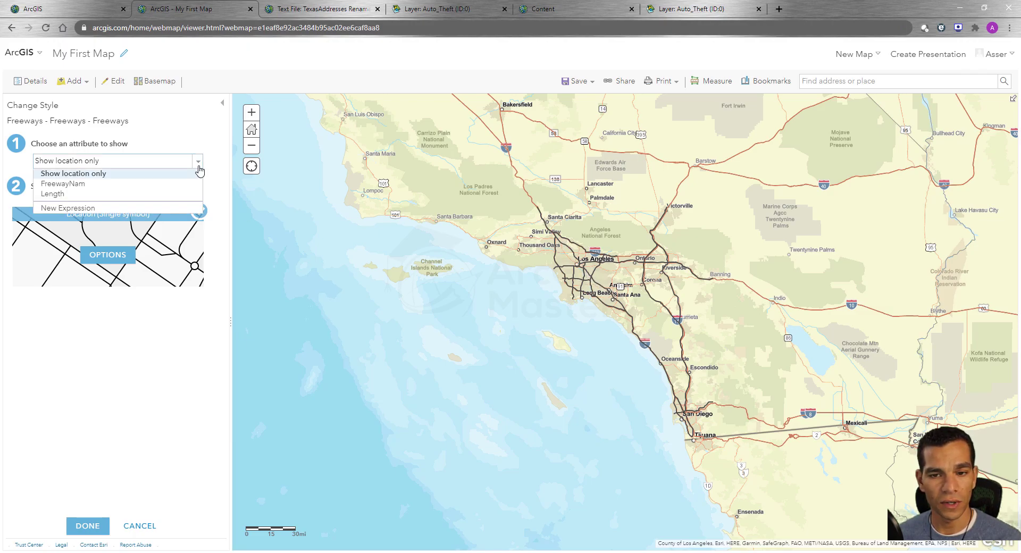
click(93, 184)
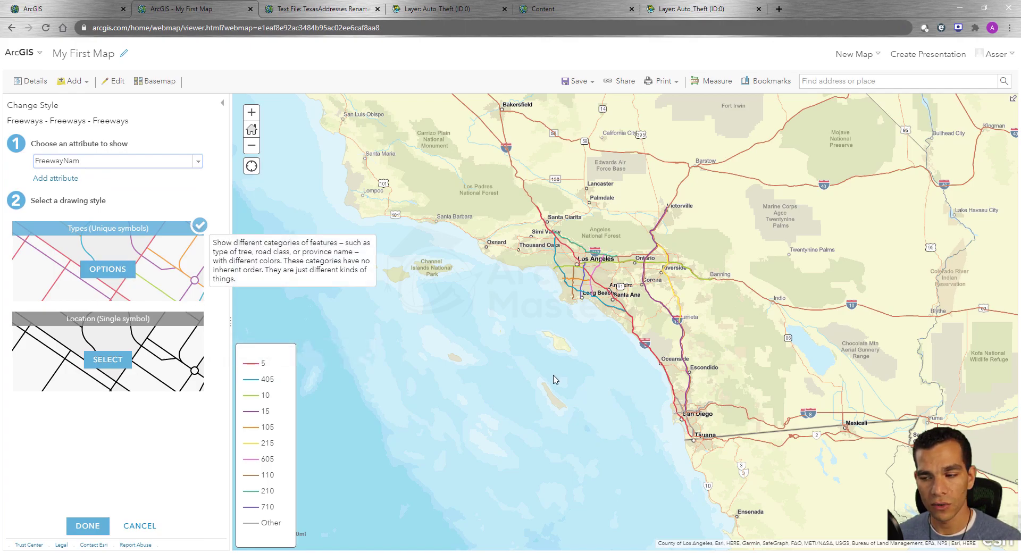
scroll(504, 273, up, 2)
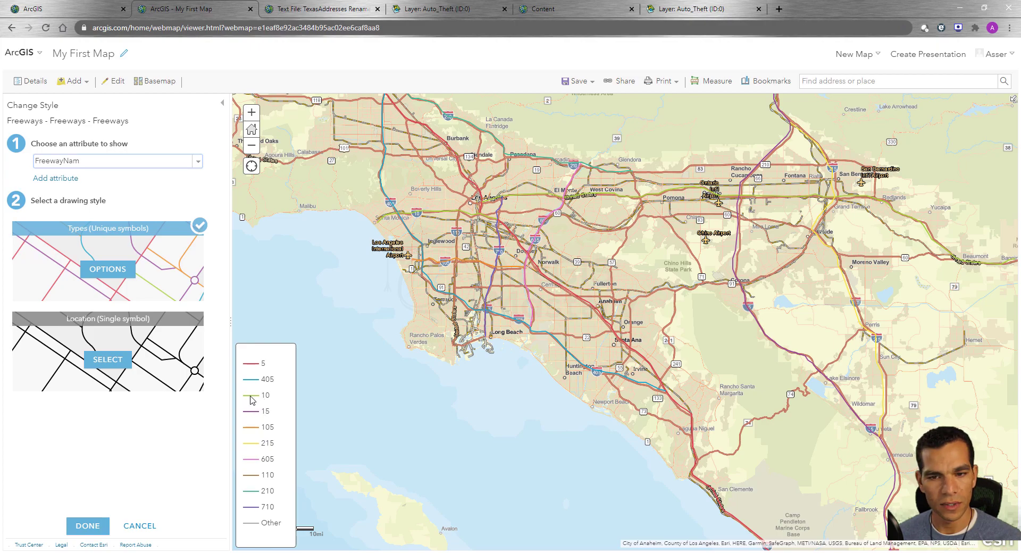
Leave the style settings, hide the ArcGIS Online: World Transportation layer, and reopen the Freeways layer's unique-symbol style options.
click(139, 527)
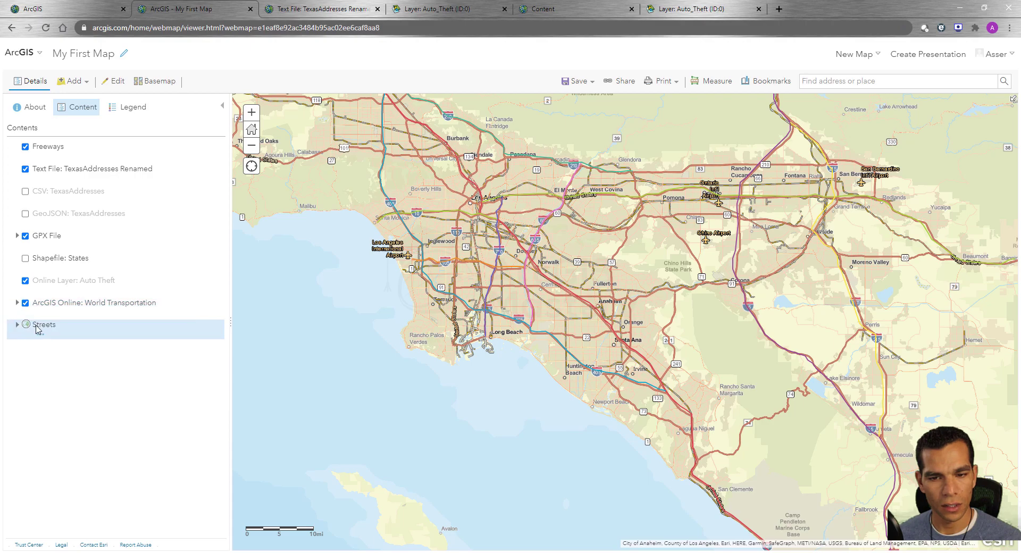
click(25, 302)
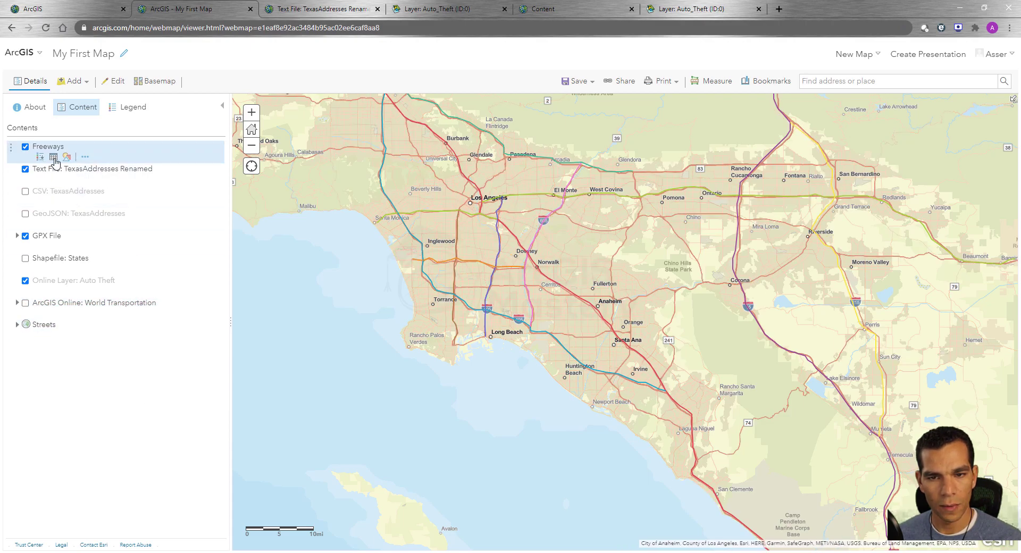
click(67, 157)
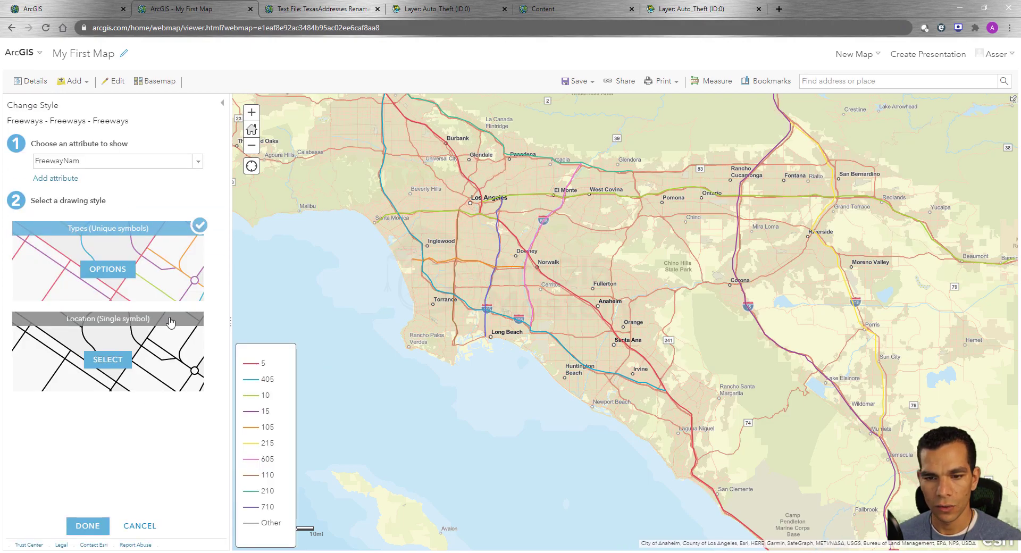
click(116, 272)
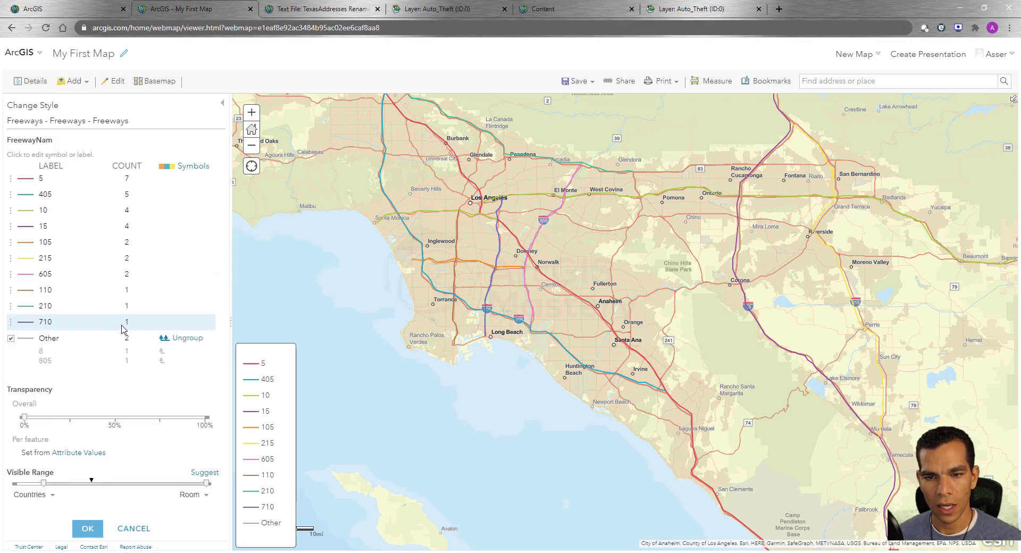
Set the line width of all Freeways symbols to 3 px.
click(191, 166)
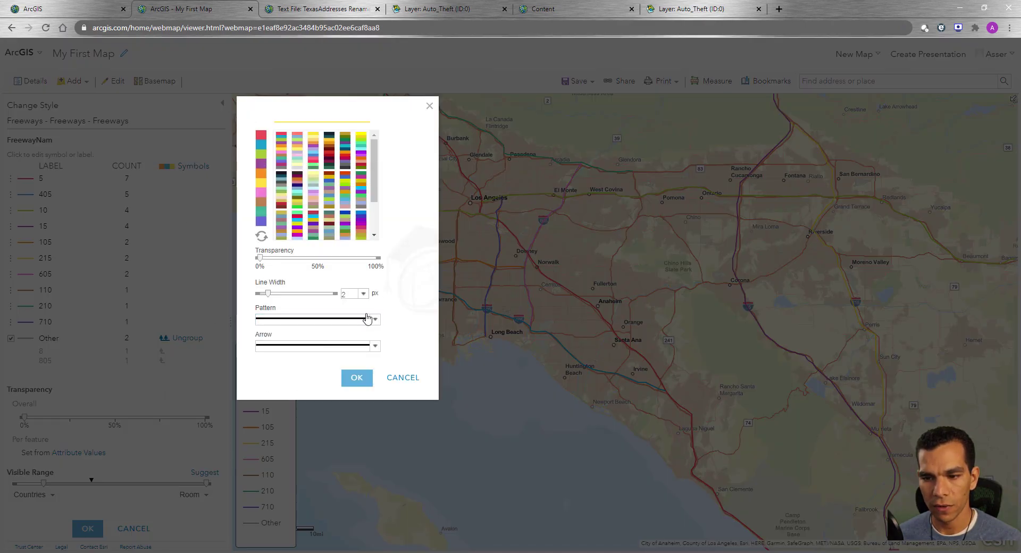
click(363, 294)
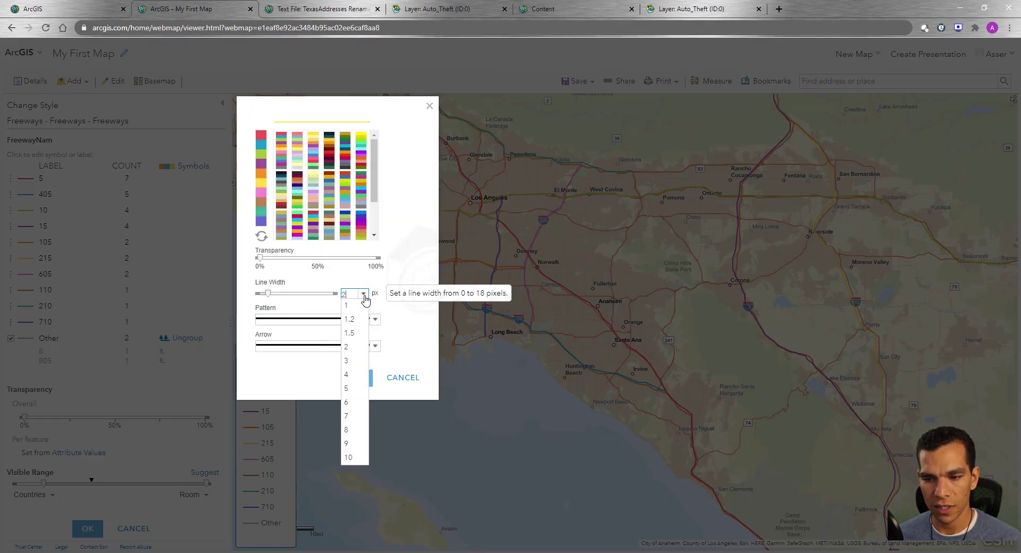
click(347, 361)
click(359, 378)
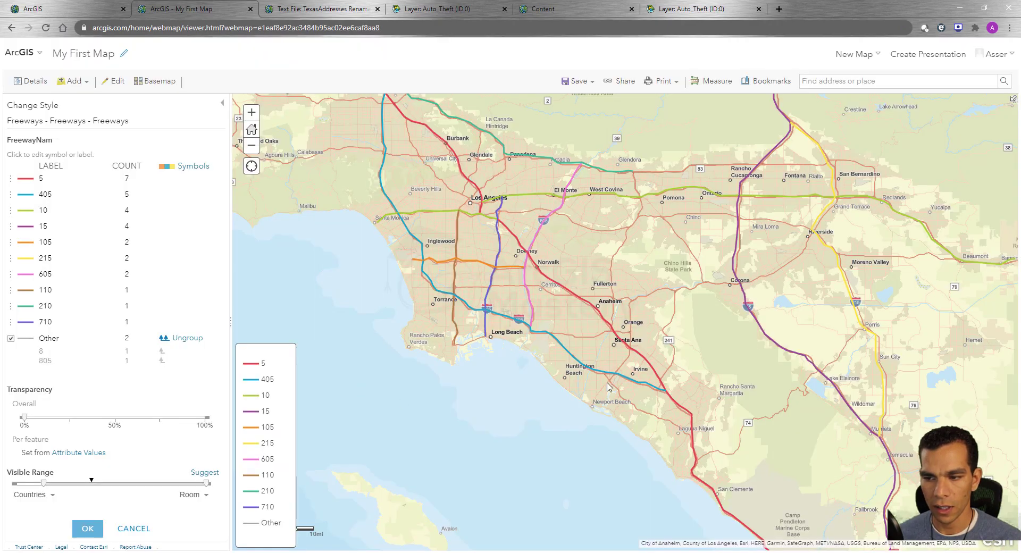
Set the line width of all Freeways symbols to 5 px and finish the layer's style changes.
click(199, 168)
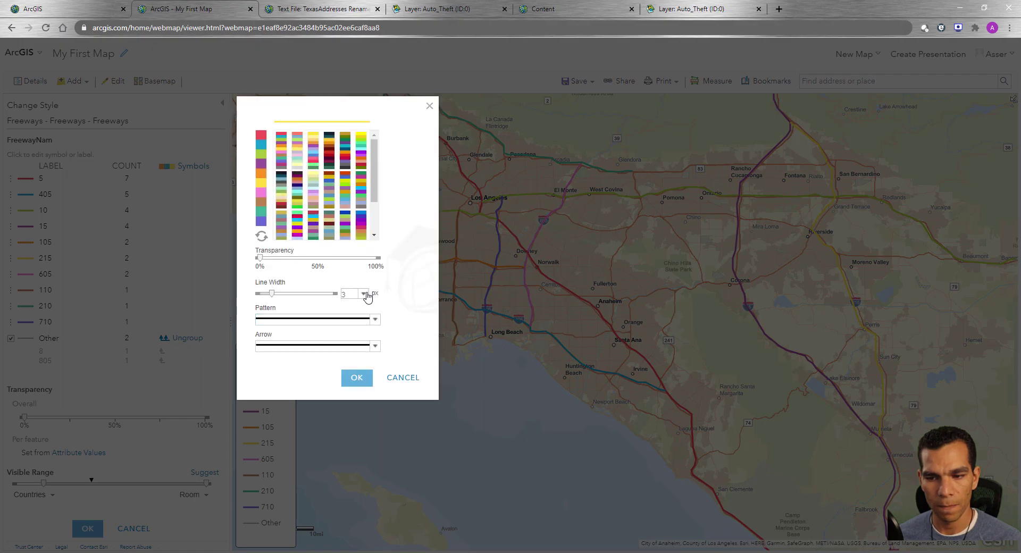
click(364, 294)
click(361, 390)
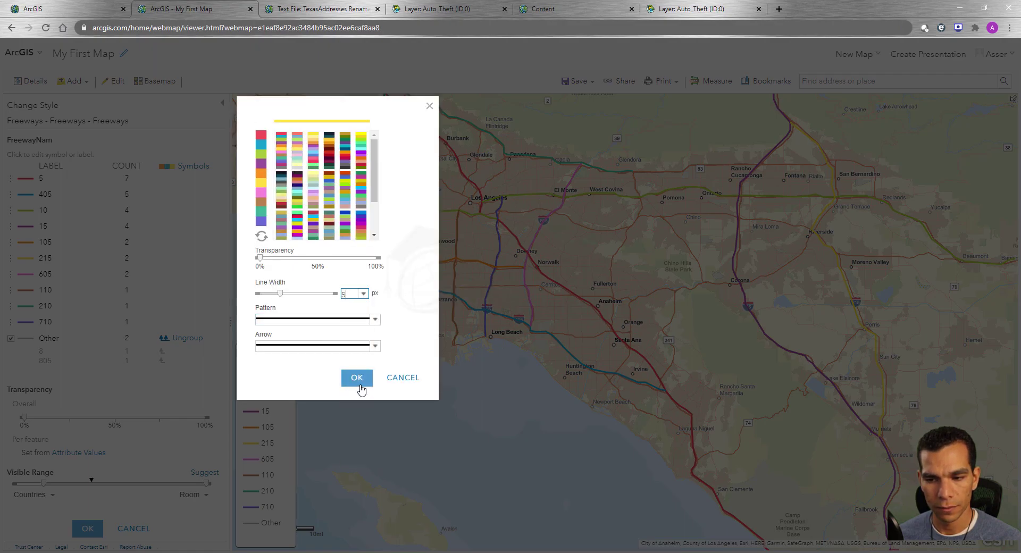
click(357, 378)
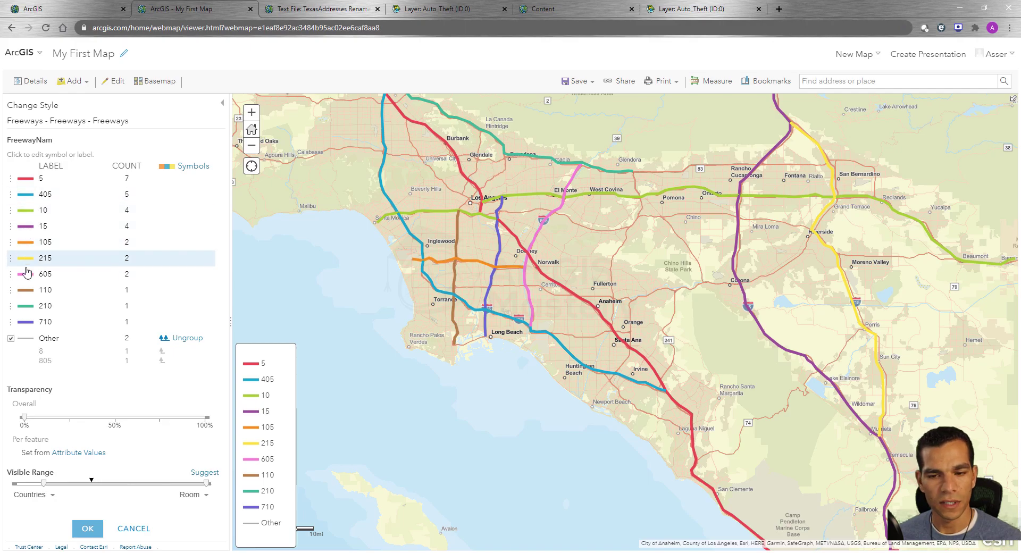
click(89, 529)
click(89, 526)
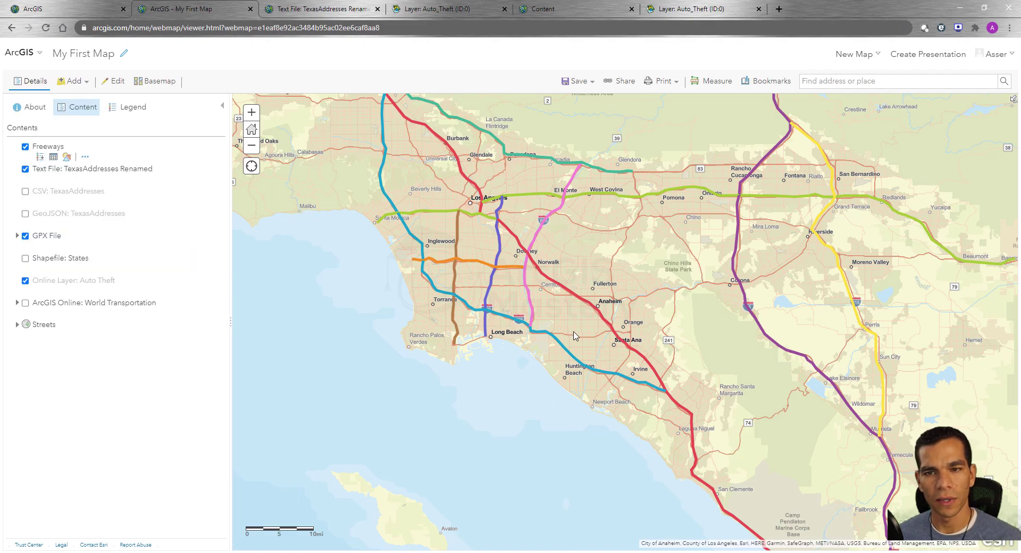
Save the My First Map web map with the restyled Freeways layer.
click(579, 83)
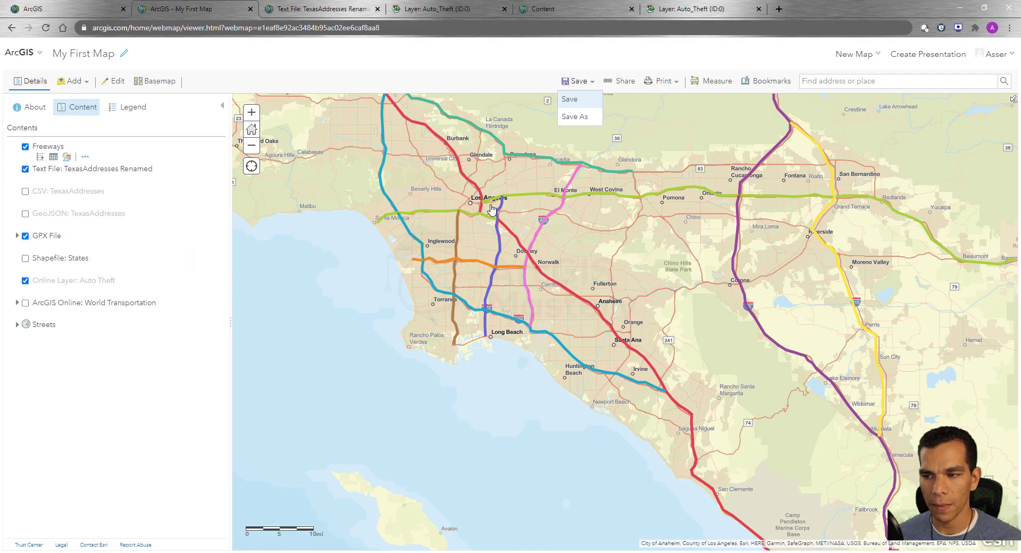
key(Return)
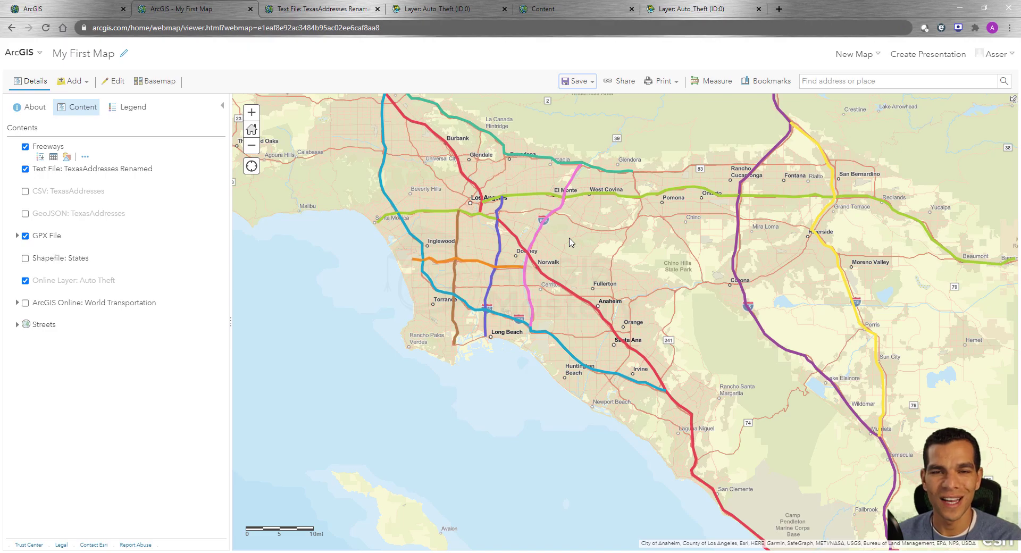
mouse_move(80, 296)
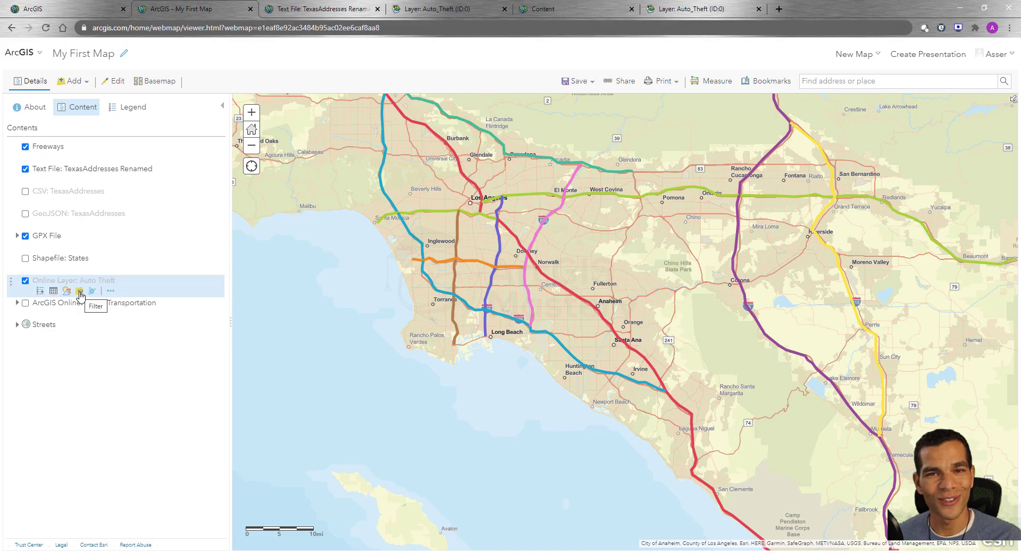